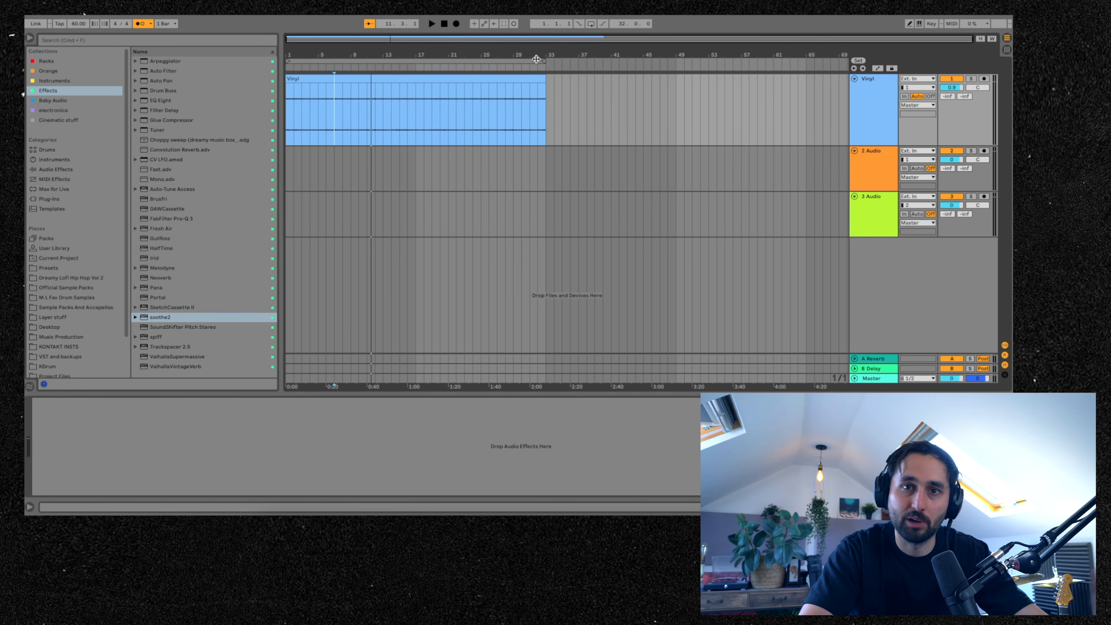
- Play and stop the arrangement to listen to the vinyl clip
key("space")
key("space")
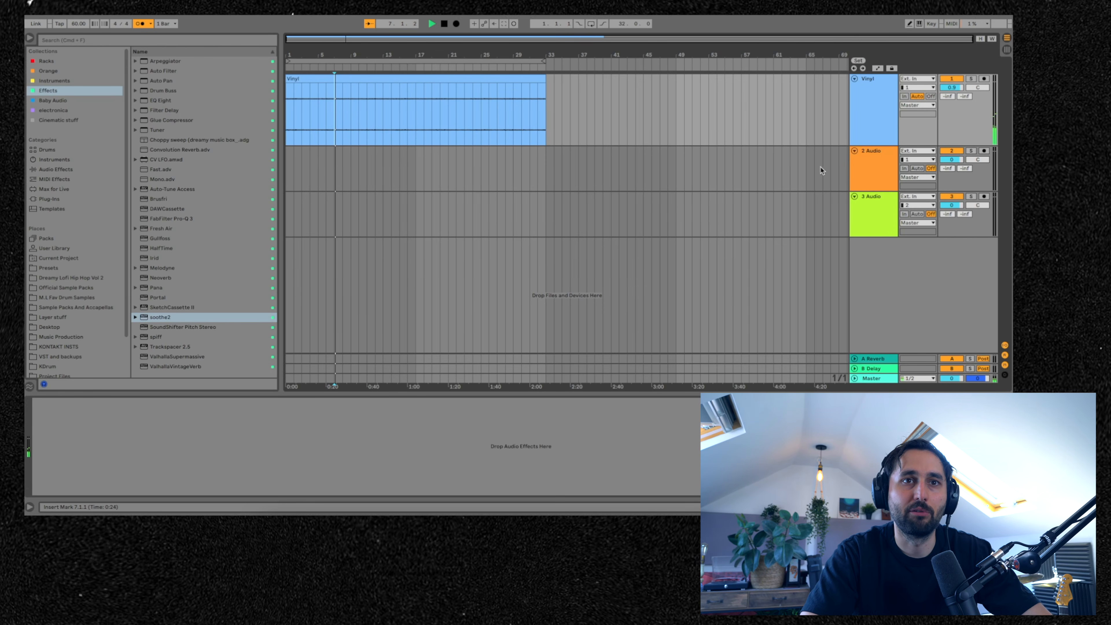
key("space")
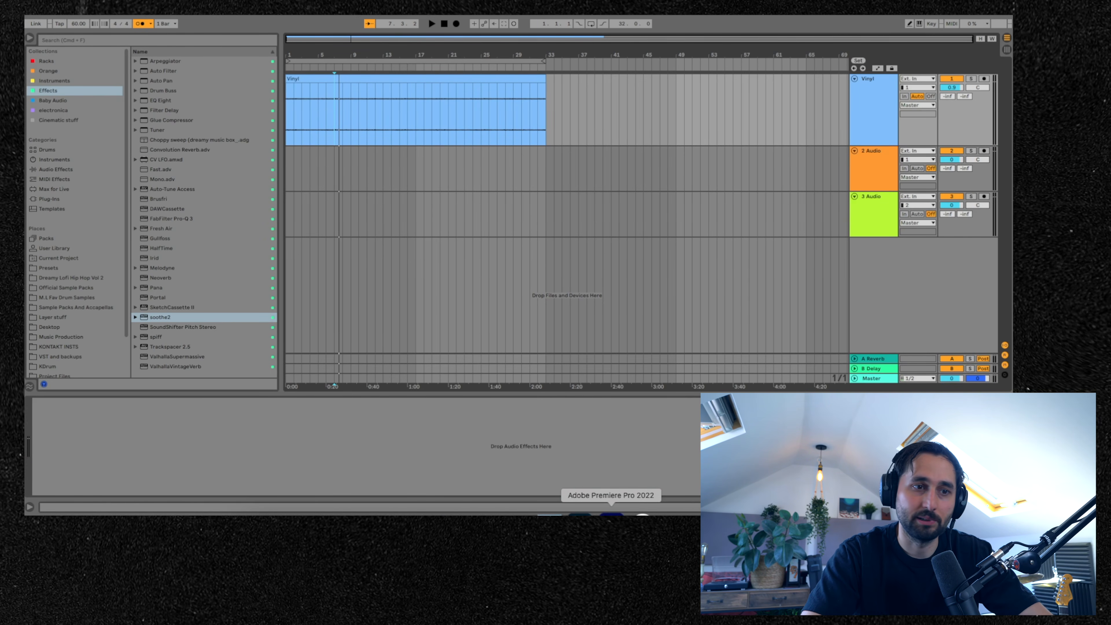
- Switch to Splice and bring the ESM_Fire_Crackle_and_Sizzle and TDDC_RAW_01_Italian_Coffee_Shop ambience samples into the arrangement
left_click(629, 513)
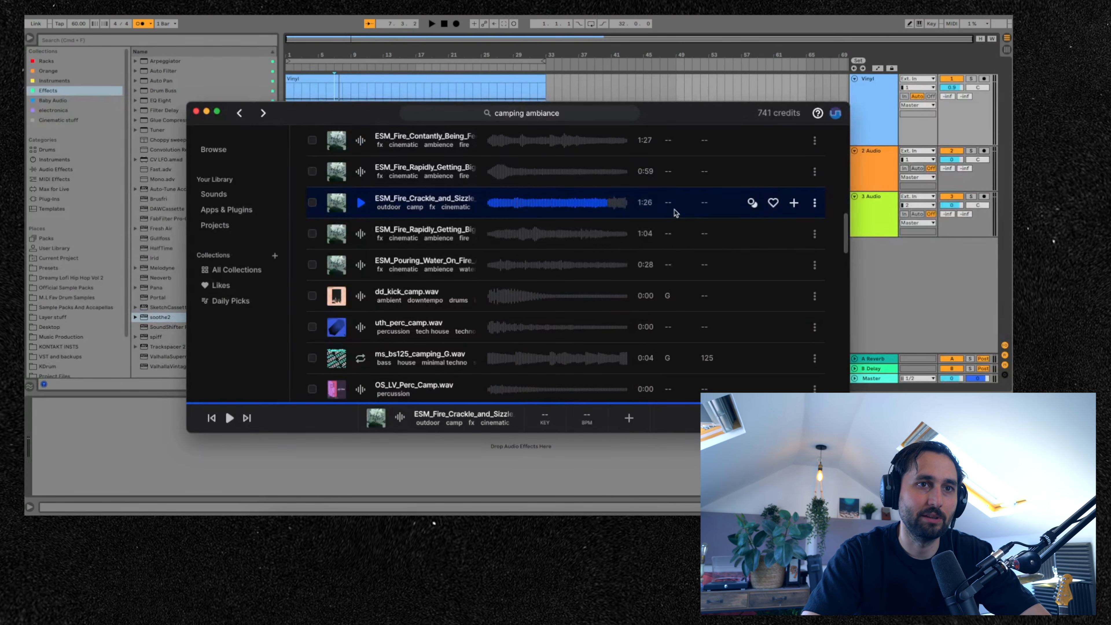
left_click(793, 203)
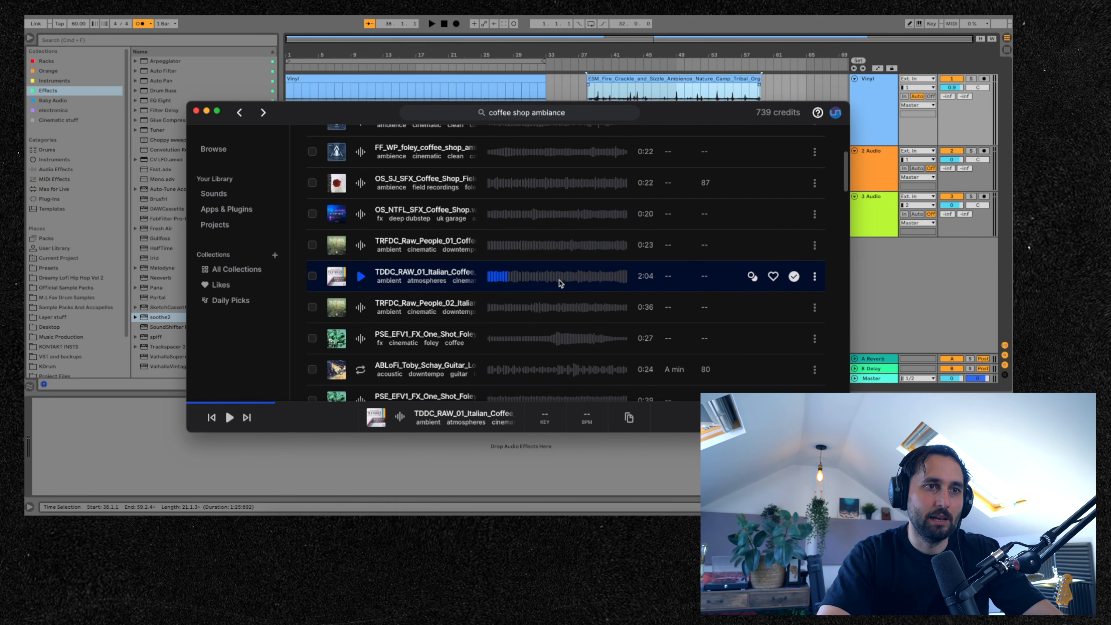
left_click_drag(560, 280, 791, 85)
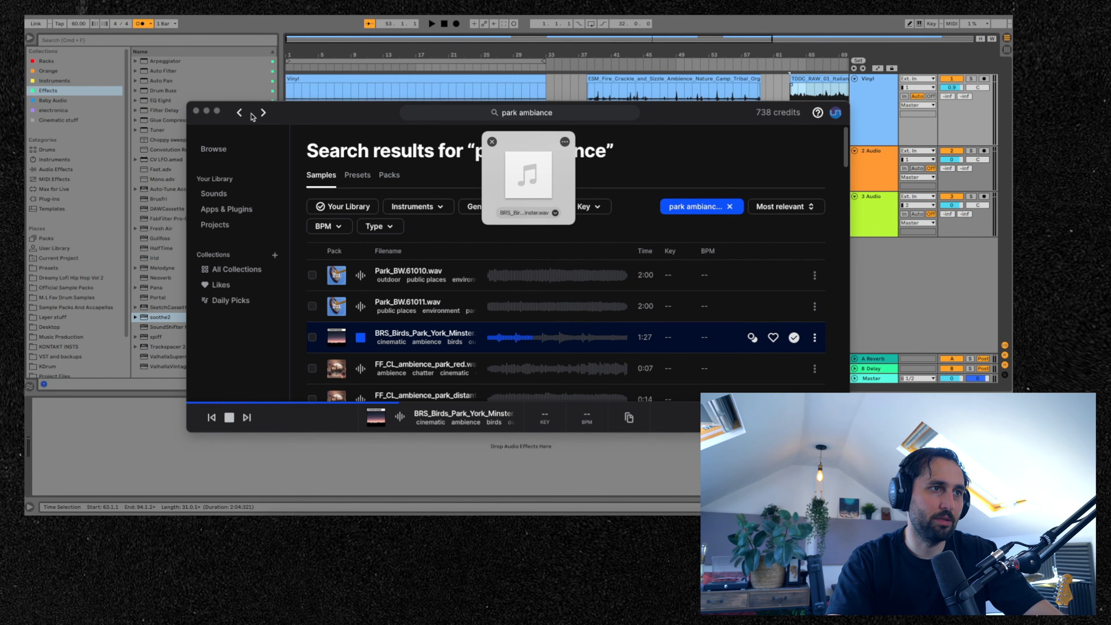
- Preview the BRS_Birds_Park_York park ambience sample and drop it at the end of the Vinyl track
left_click(359, 339)
left_click(359, 339)
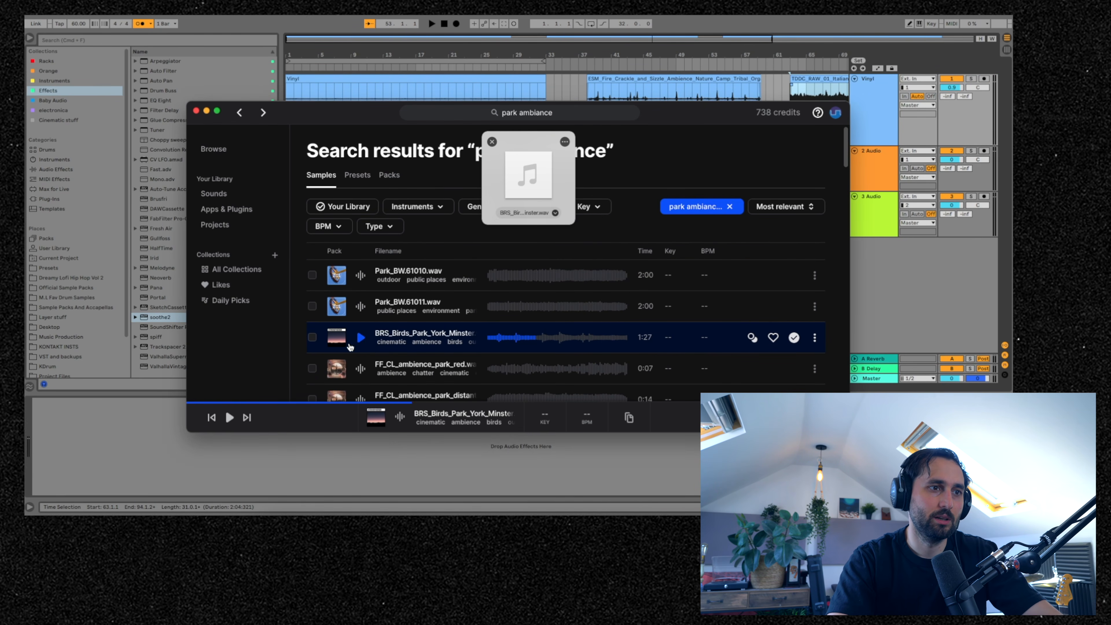
left_click(359, 339)
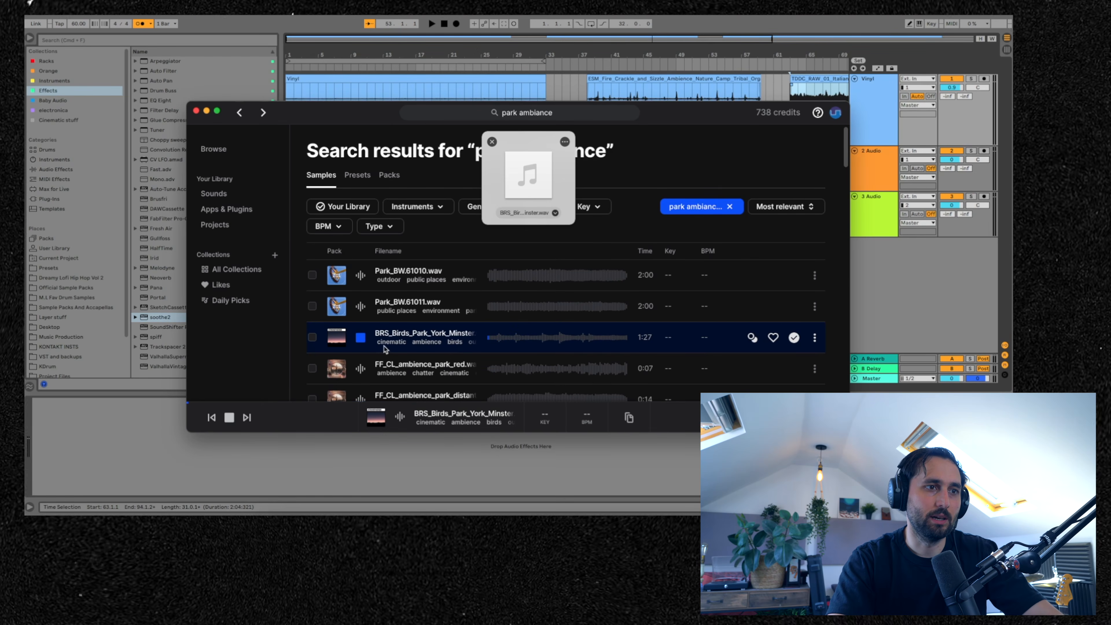
left_click(112, 433)
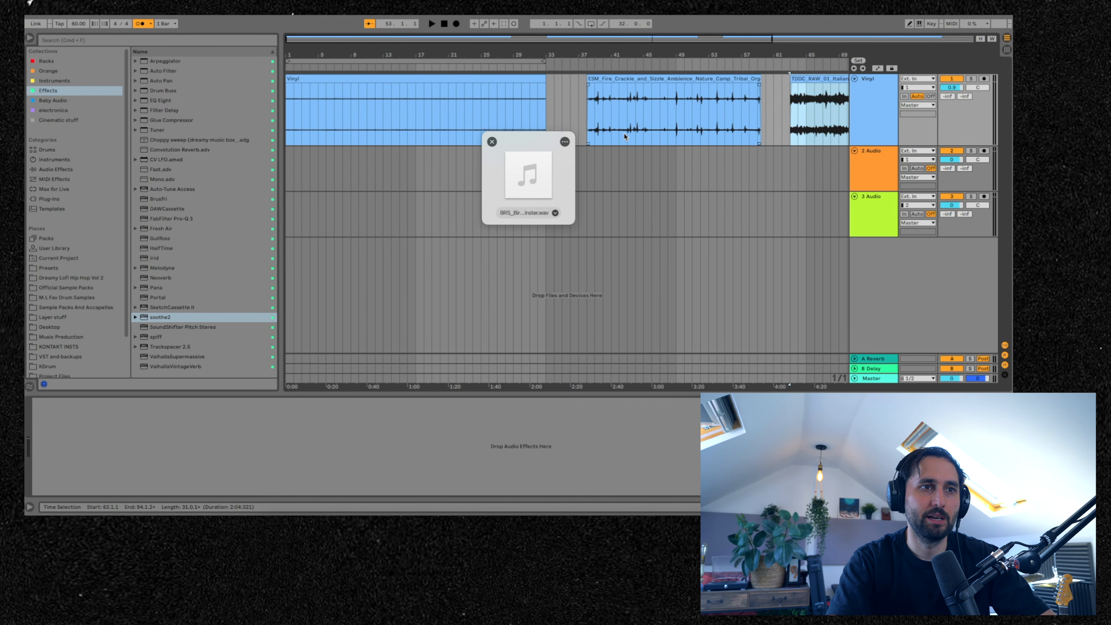
scroll(623, 134, "right", 5)
left_click_drag(526, 200, 831, 99)
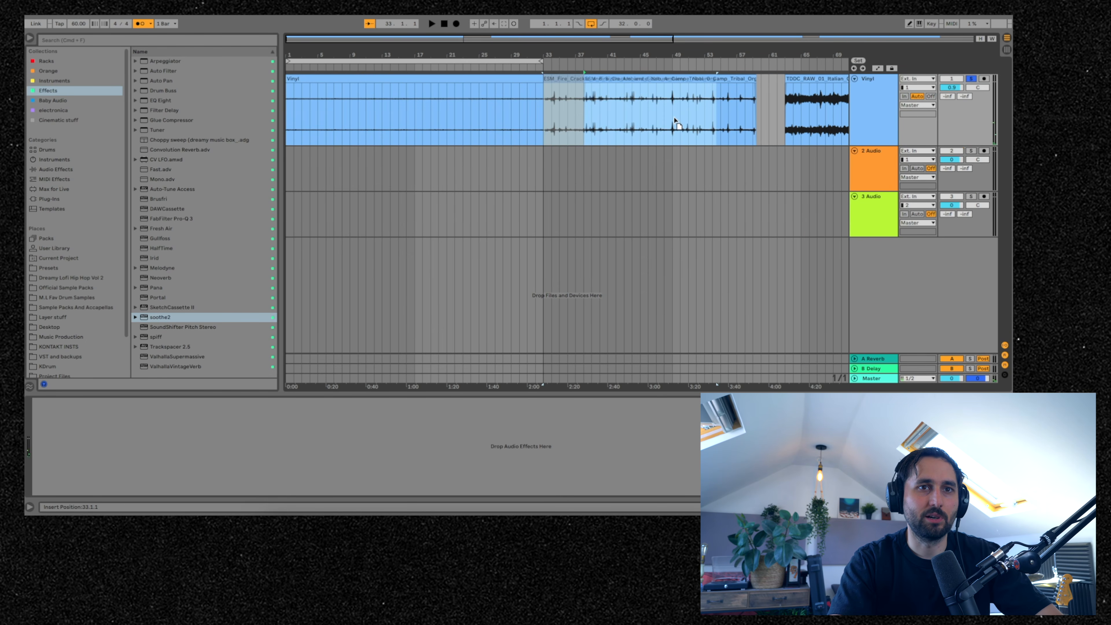
- Move the fire crackle clip to the start of the second audio track and play it back
left_click_drag(672, 119, 407, 181)
key("space")
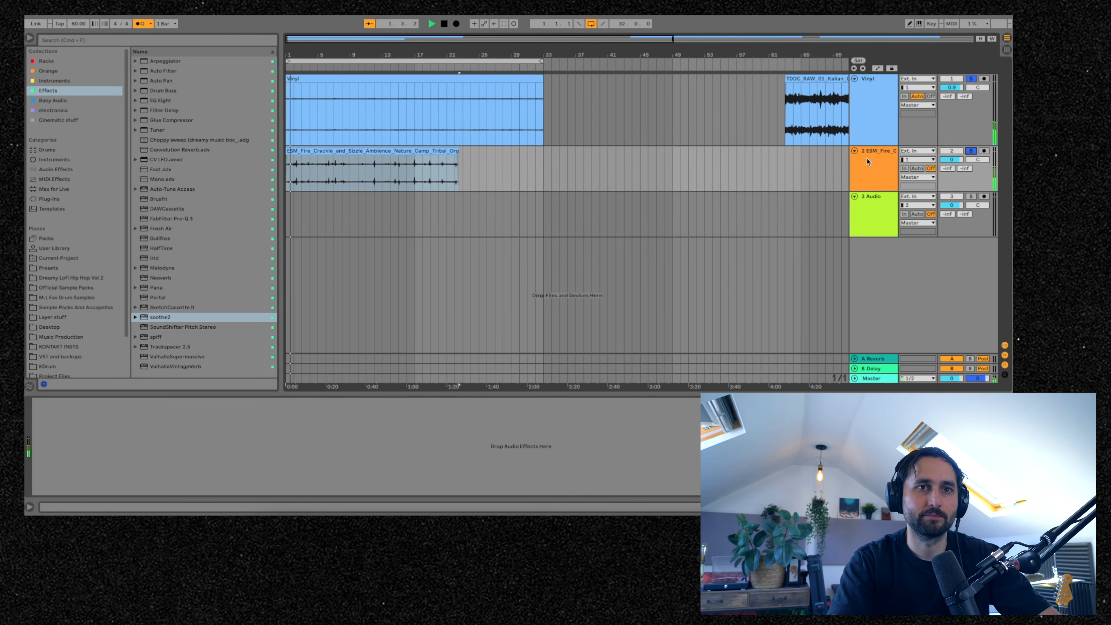
- Group the Vinyl and fire ambience tracks into a group track
right_click(868, 170)
left_click(891, 231)
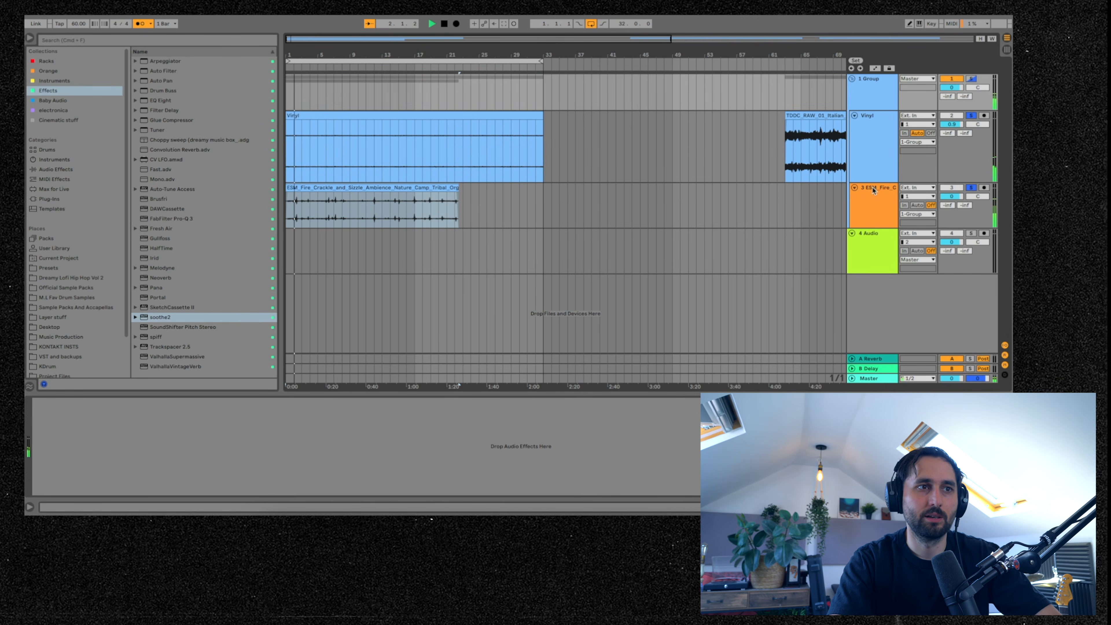
- Turn off the metronome and lower the fire ambience track's volume slightly
left_click(971, 188)
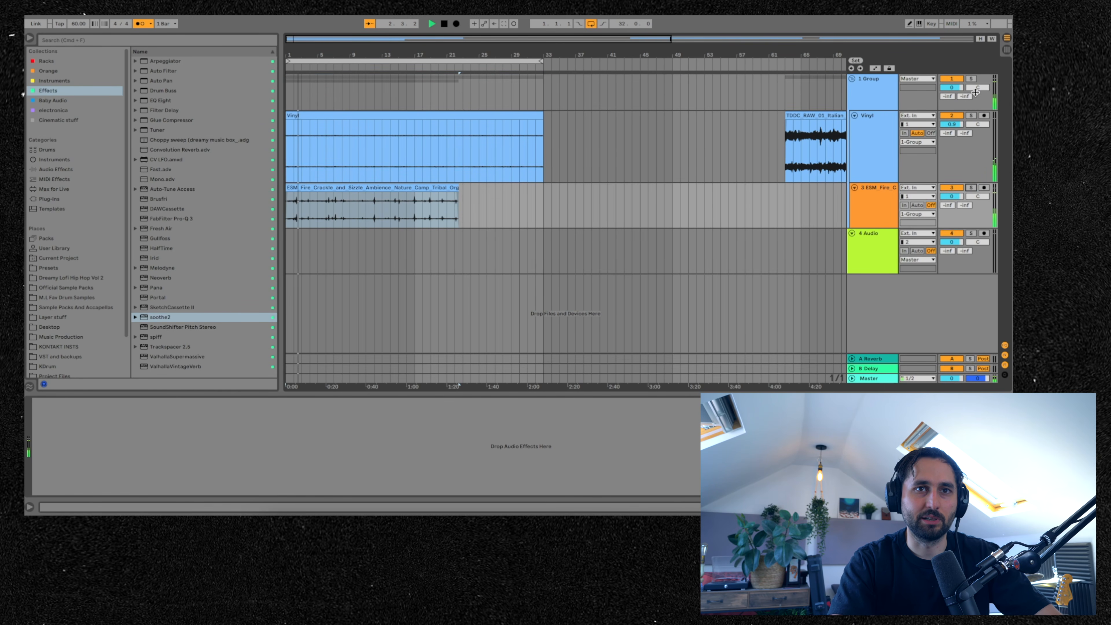
left_click(148, 24)
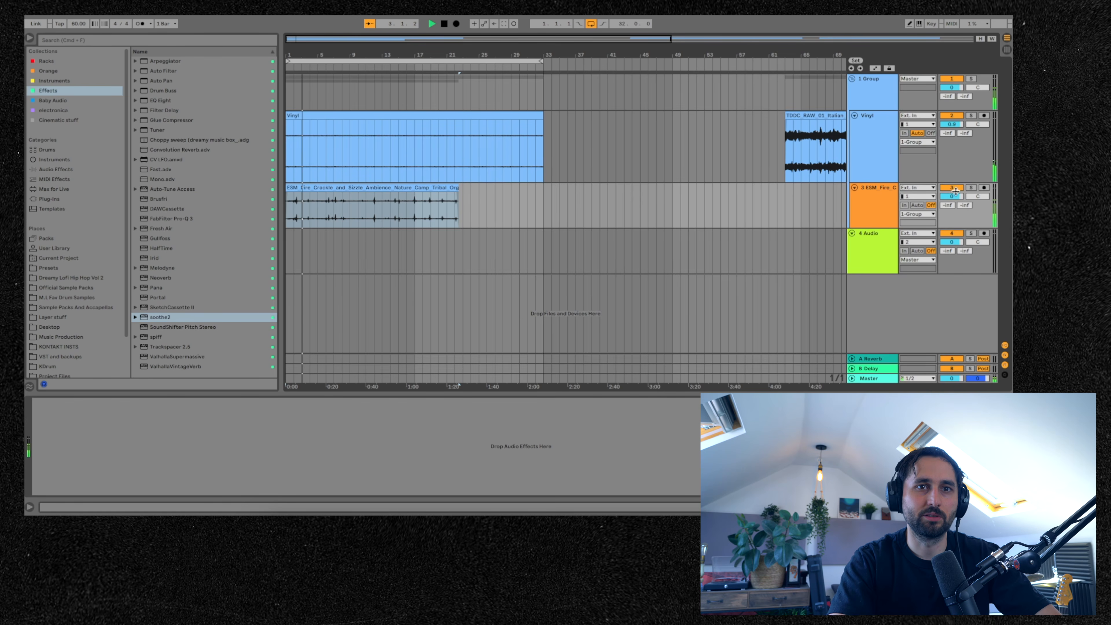
left_click_drag(951, 196, 951, 203)
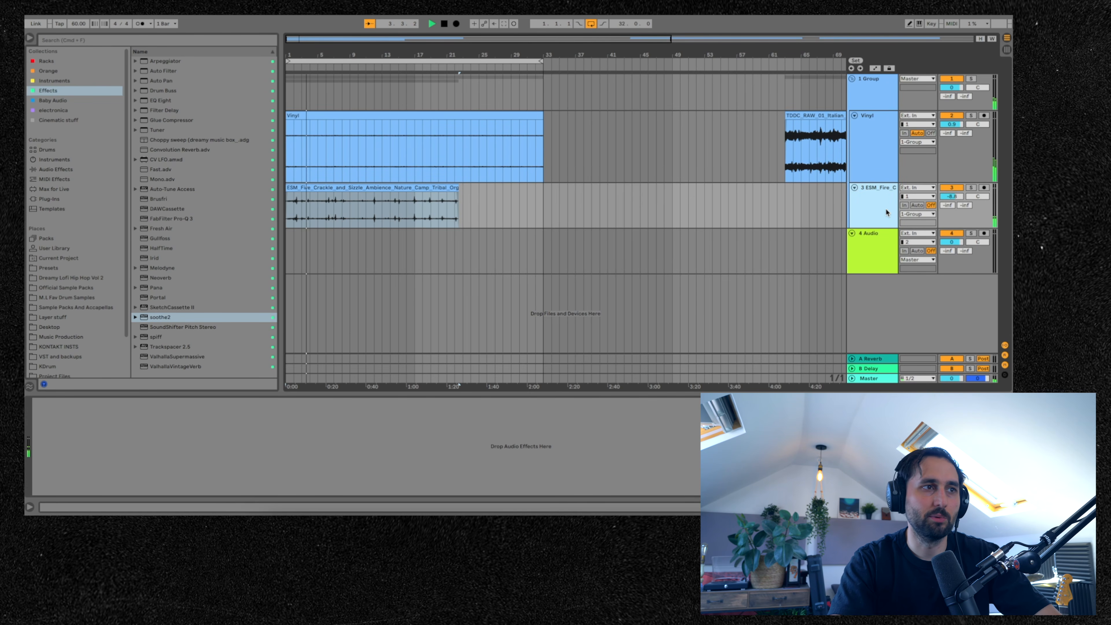
- Add an Auto Filter to the fire ambience track and lower its filter frequency
left_click_drag(160, 71, 448, 126)
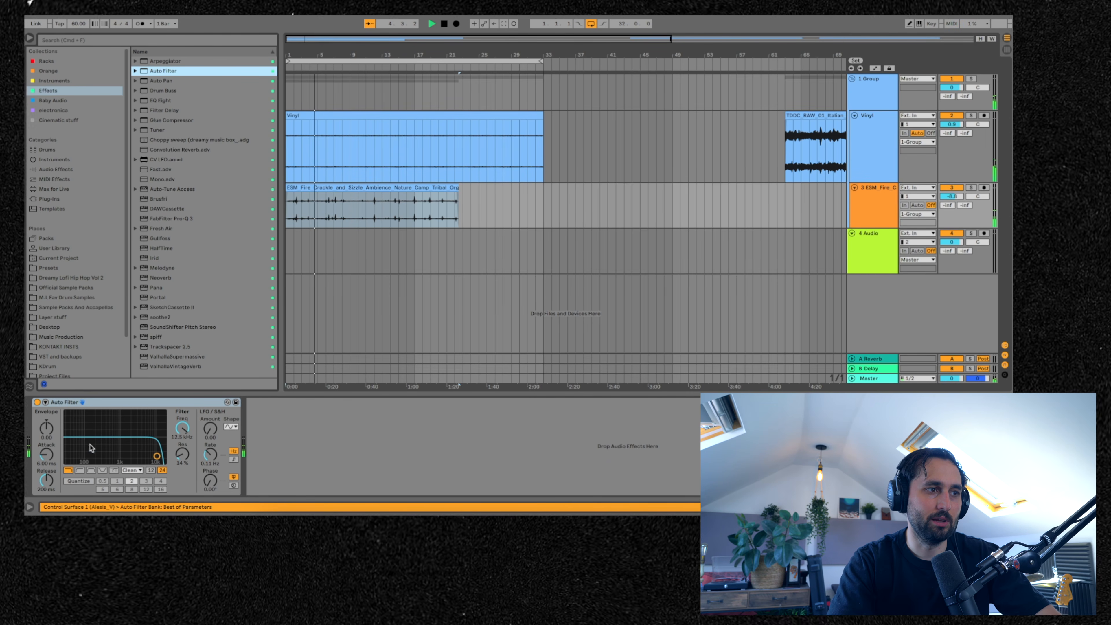
left_click(91, 448)
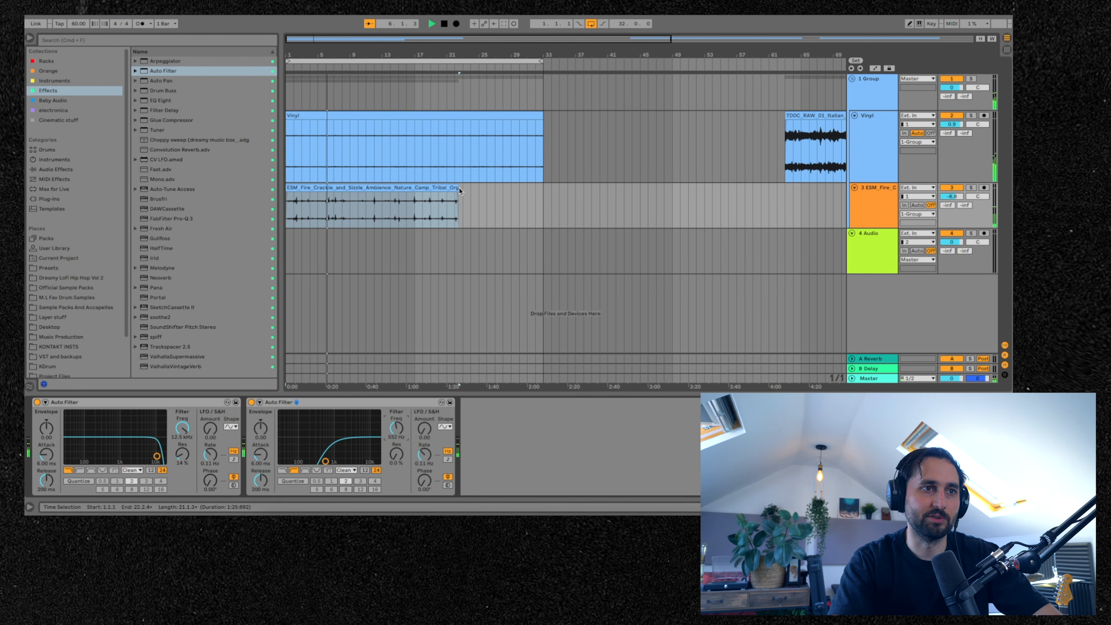
- Shorten the fire crackle clip to end near bar 17 and duplicate it right after
left_click_drag(458, 192, 414, 197)
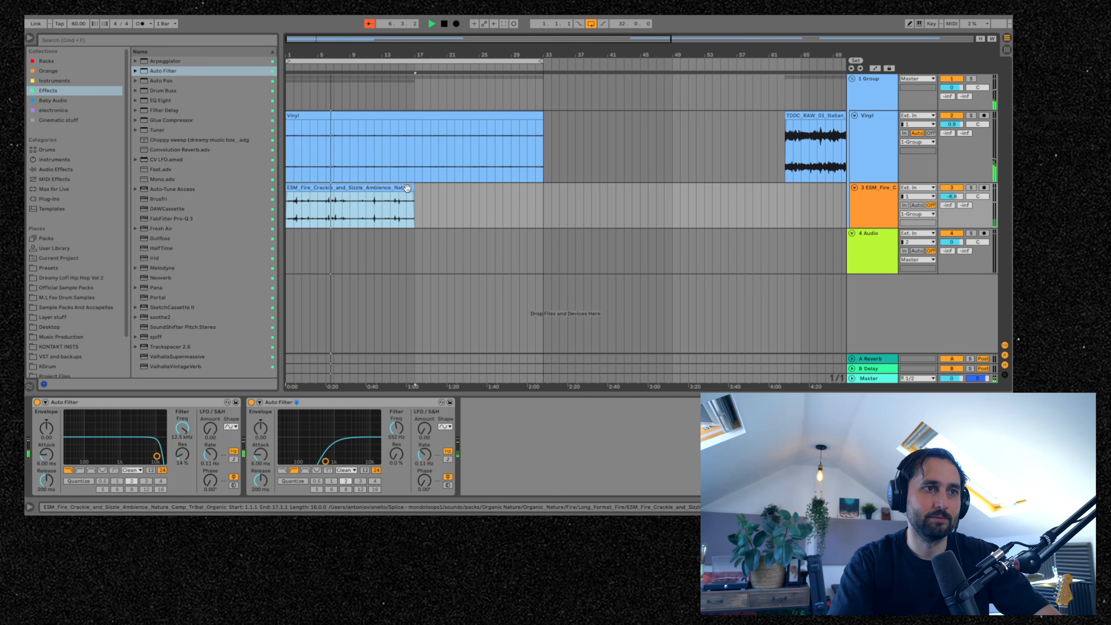
key("super+d")
- Insert a new audio track below the fire ambience track
left_click(871, 193)
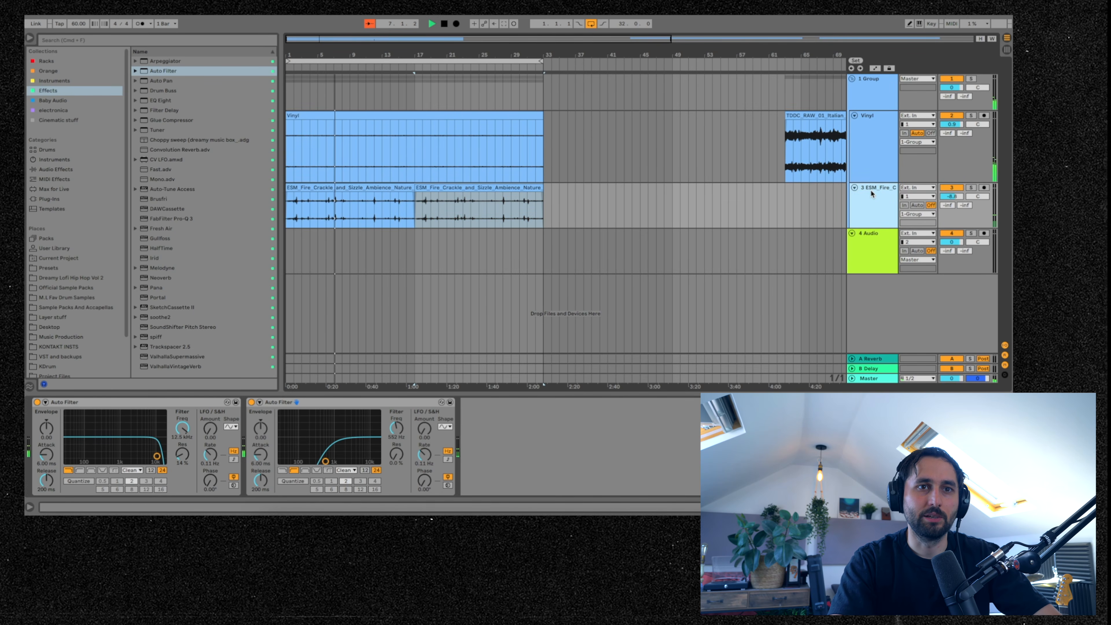
right_click(871, 193)
left_click(923, 275)
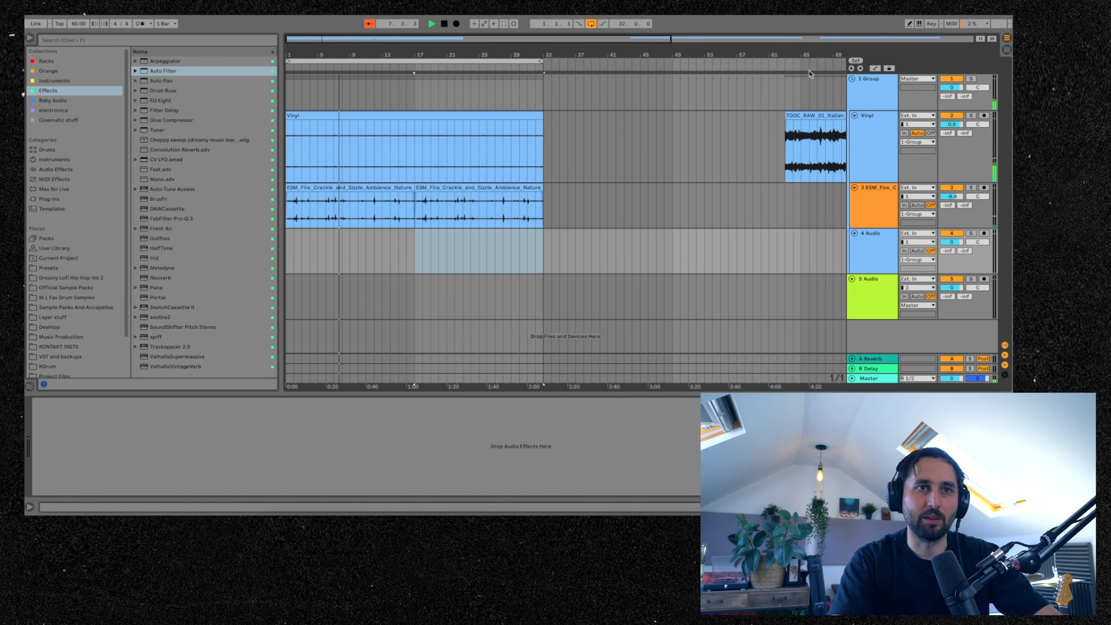
- Move the park birds clip to the start of track 4 and lower that track's volume
key("minus")
left_click_drag(761, 112, 290, 264)
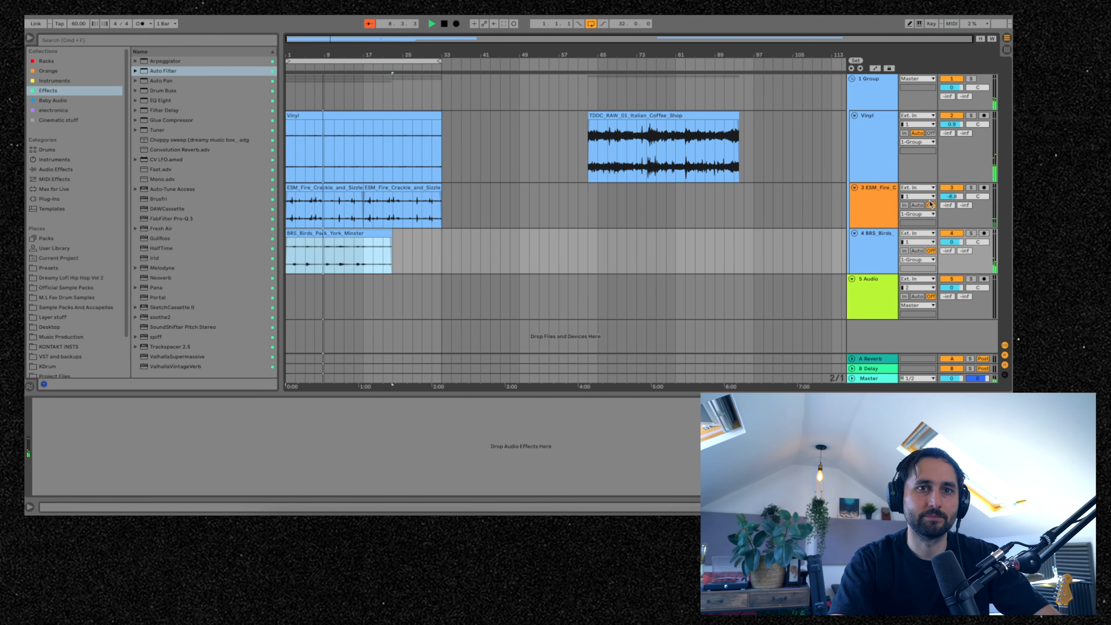
left_click_drag(951, 243, 950, 300)
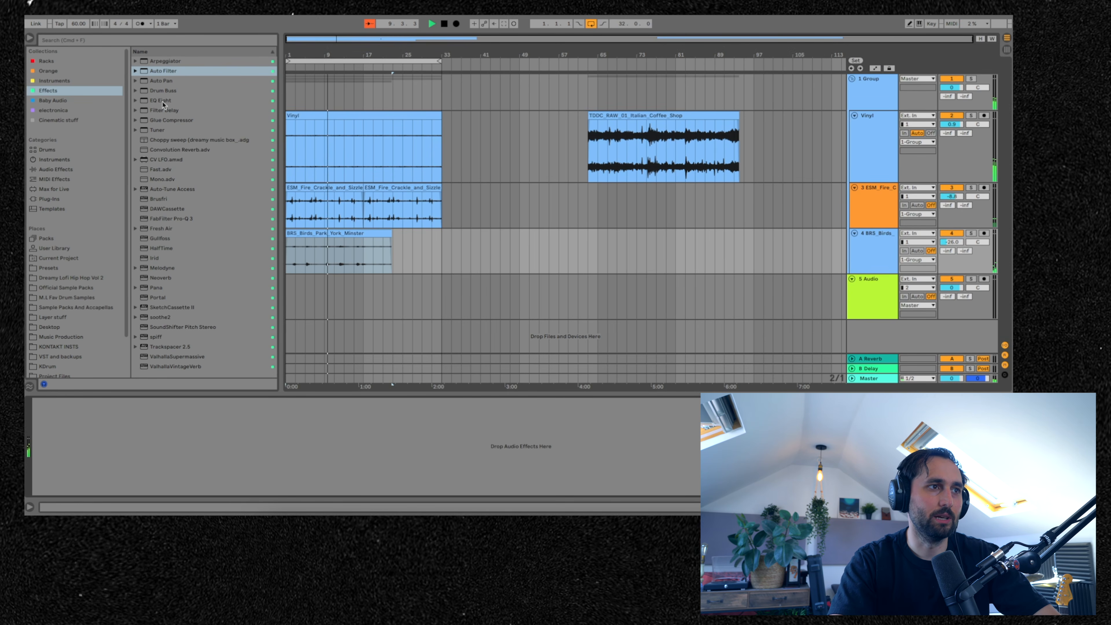
- Fold the group track and select the 5 Audio track
left_click(161, 72)
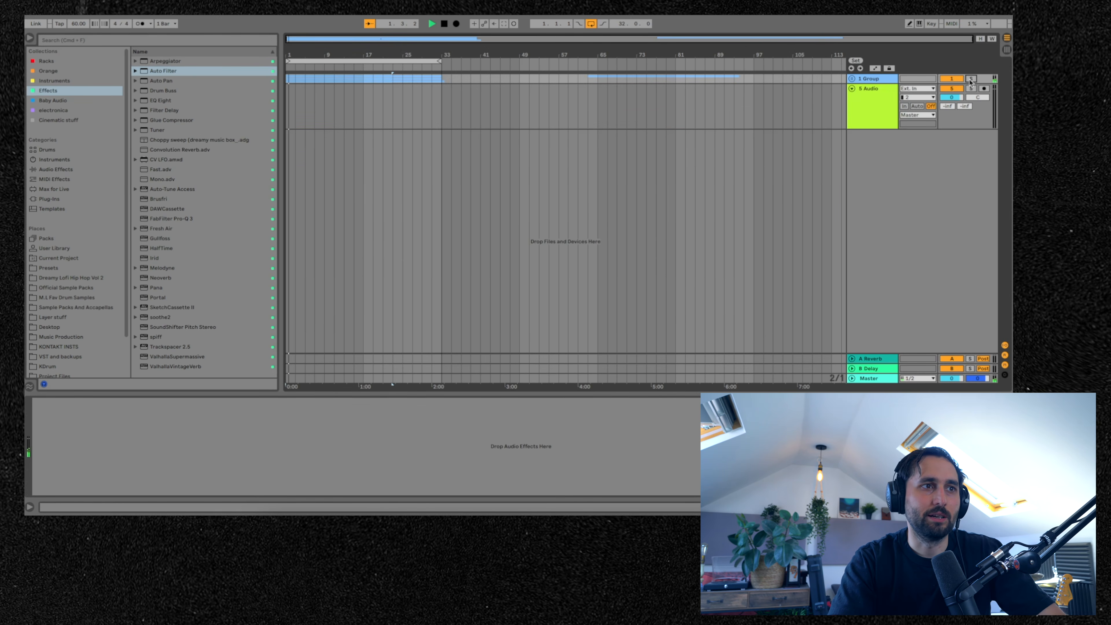
left_click(864, 106)
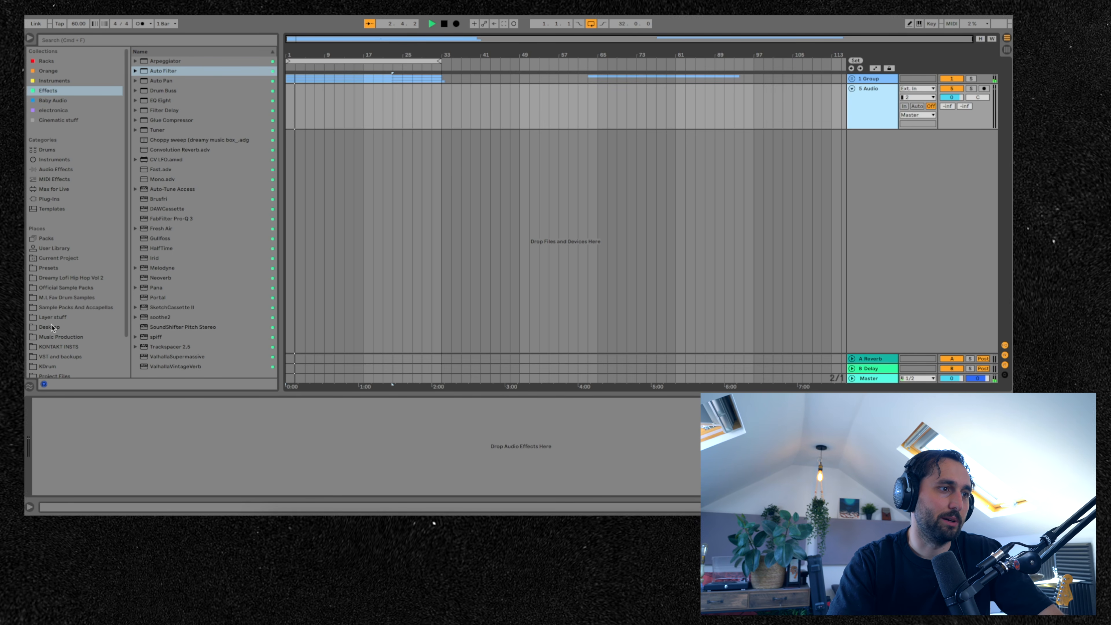
- Open the Presets location in the browser
left_click(56, 267)
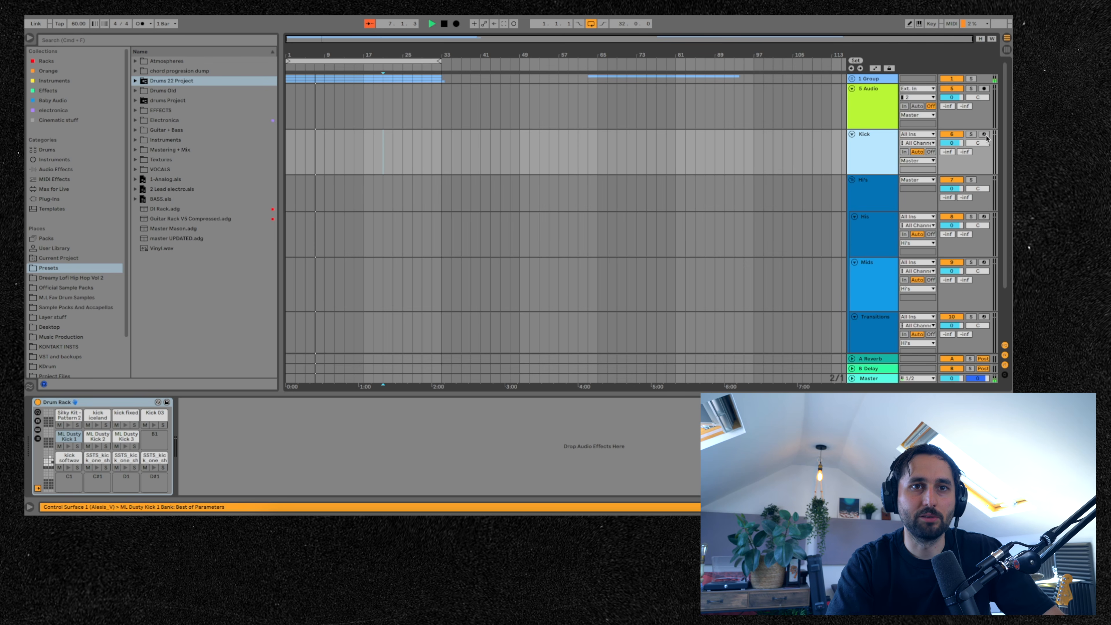
left_click(984, 135)
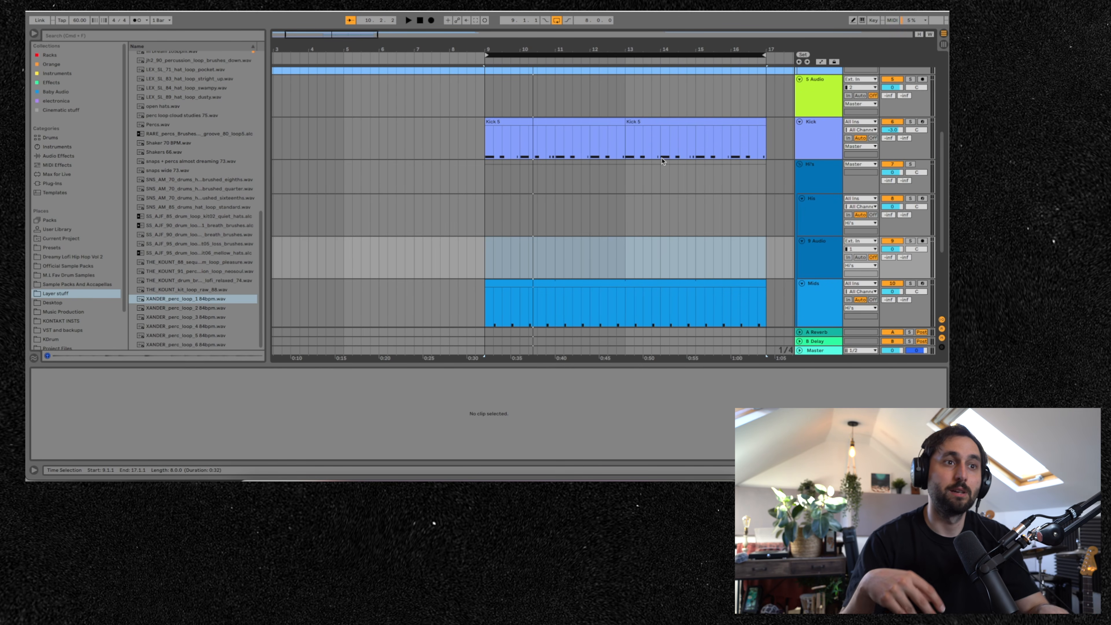
- Play the drum project and switch the metronome on and back off
key("space")
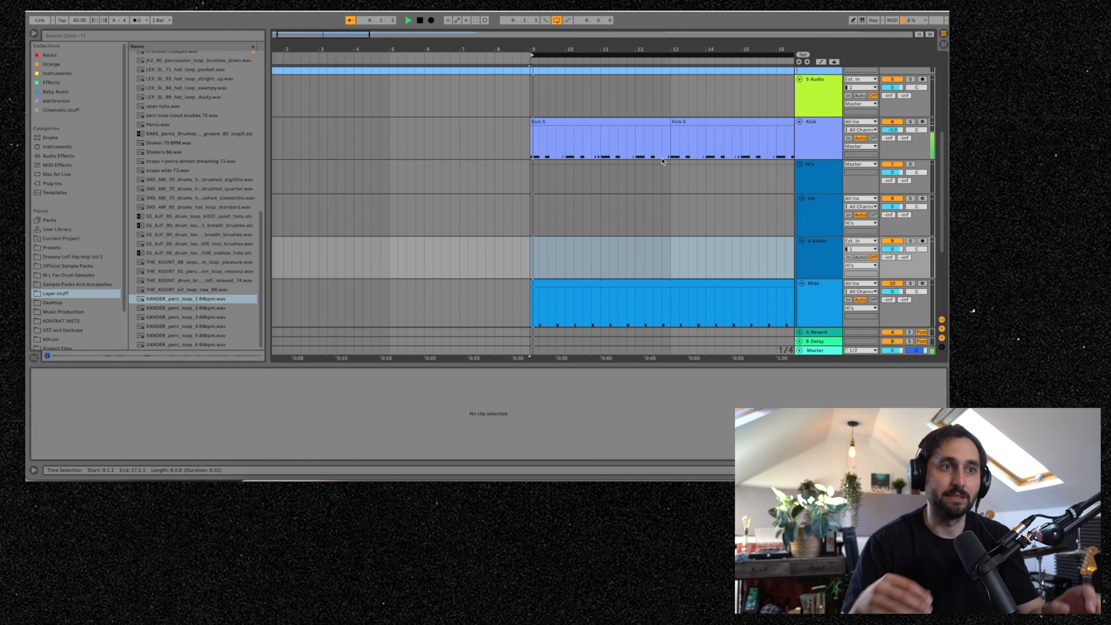
left_click(135, 20)
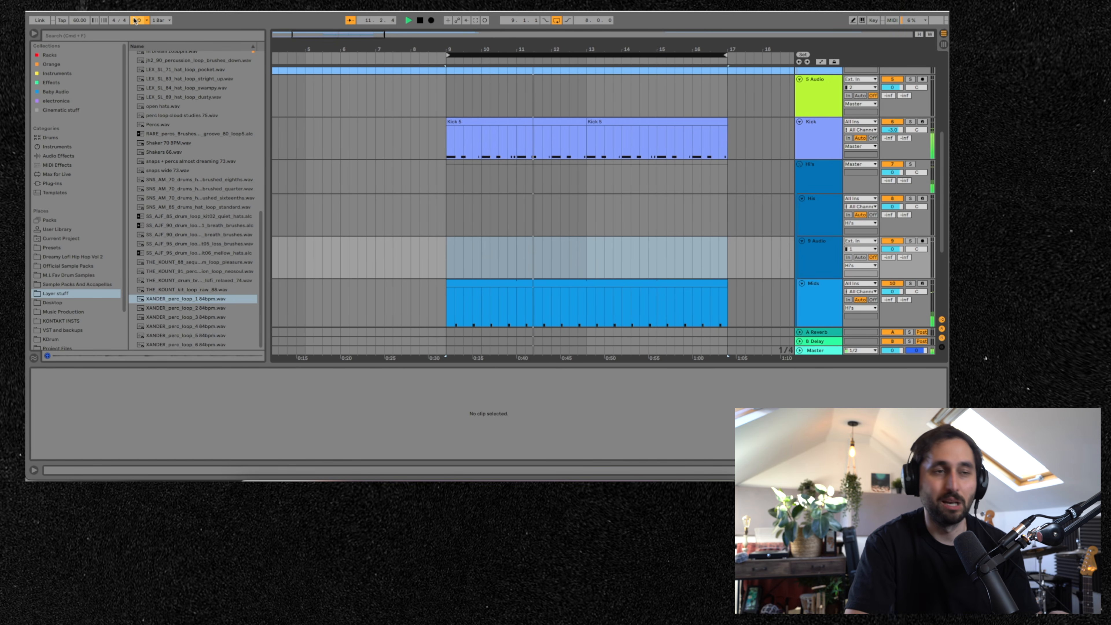
left_click(137, 20)
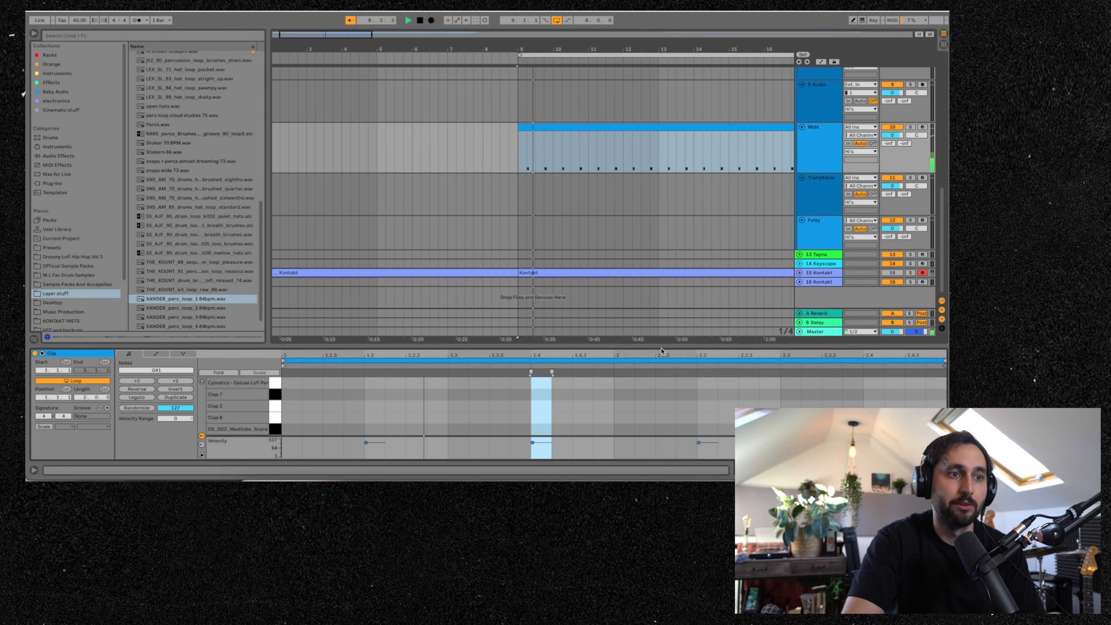
- Enlarge the detail view and open the Kick 5 clip's notes
left_click_drag(661, 349, 638, 319)
scroll(631, 222, "up", 5)
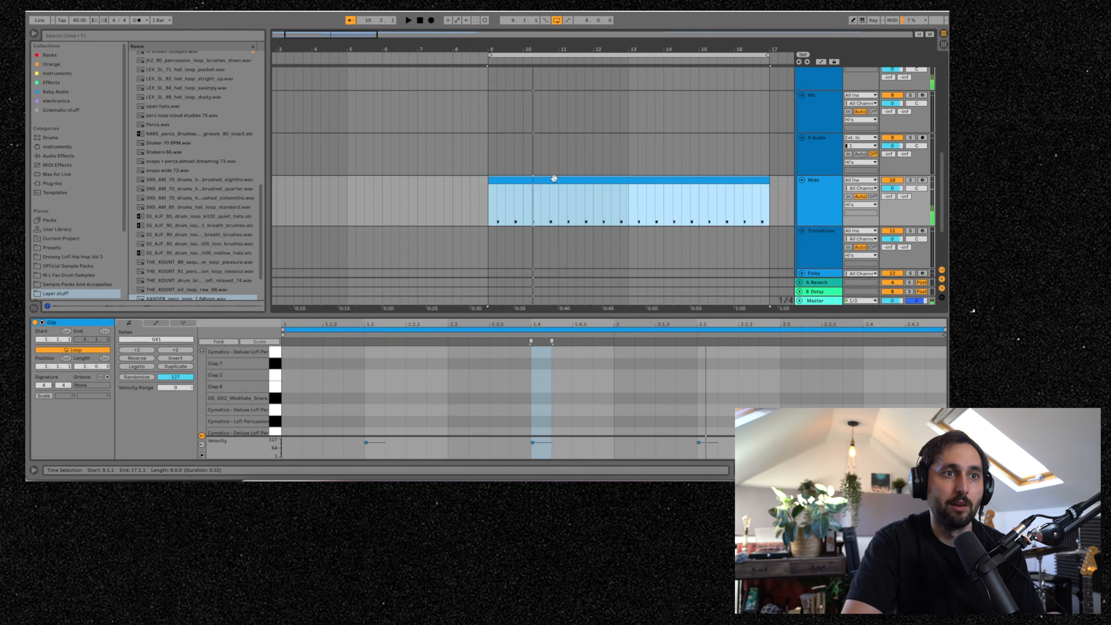
left_click(560, 118)
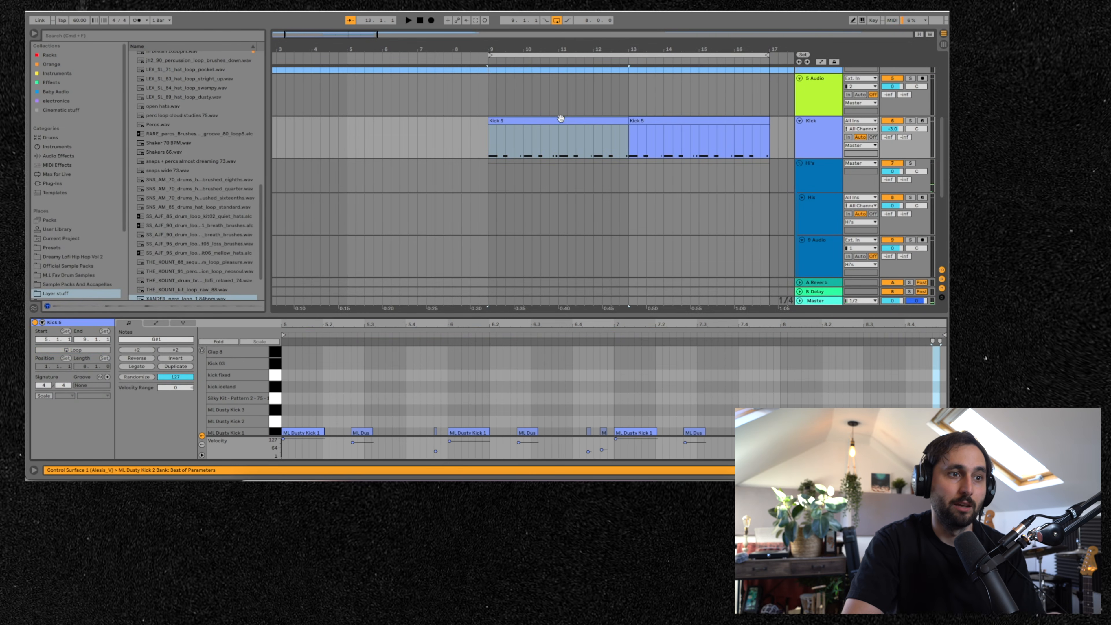
- Zoom the note editor in on the Kick 5 notes
right_click(416, 407)
left_click(341, 378)
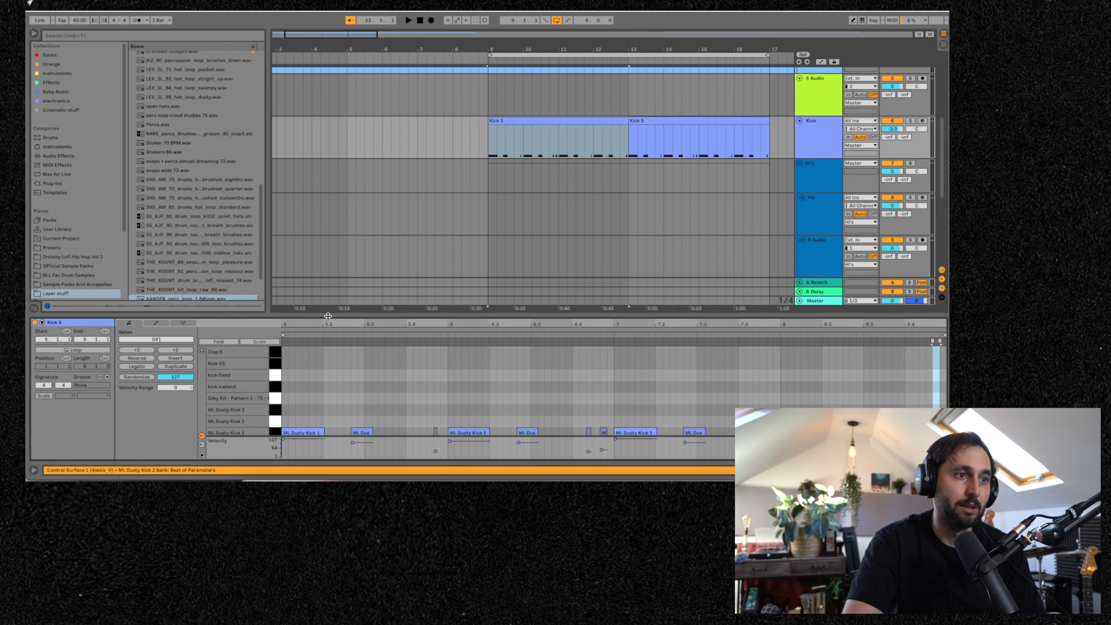
mouse_move(355, 324)
left_mouse_down()
mouse_move(444, 361)
mouse_move(446, 348)
left_mouse_up()
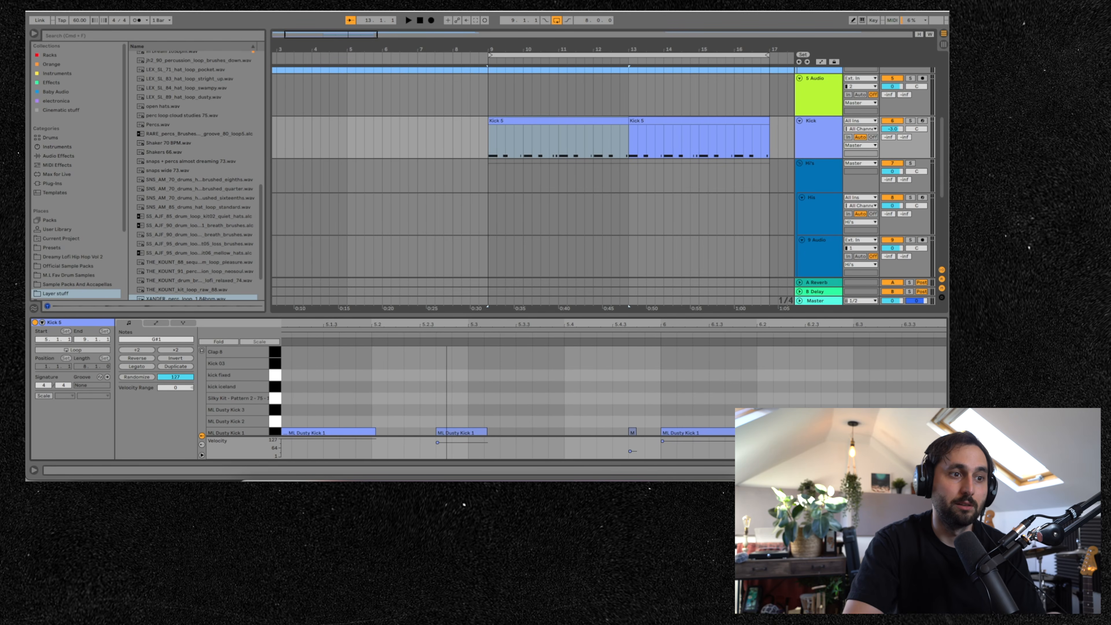
scroll(469, 369, "down", 3)
- Play the clip and switch off the triplet grid in the note editor
key("space")
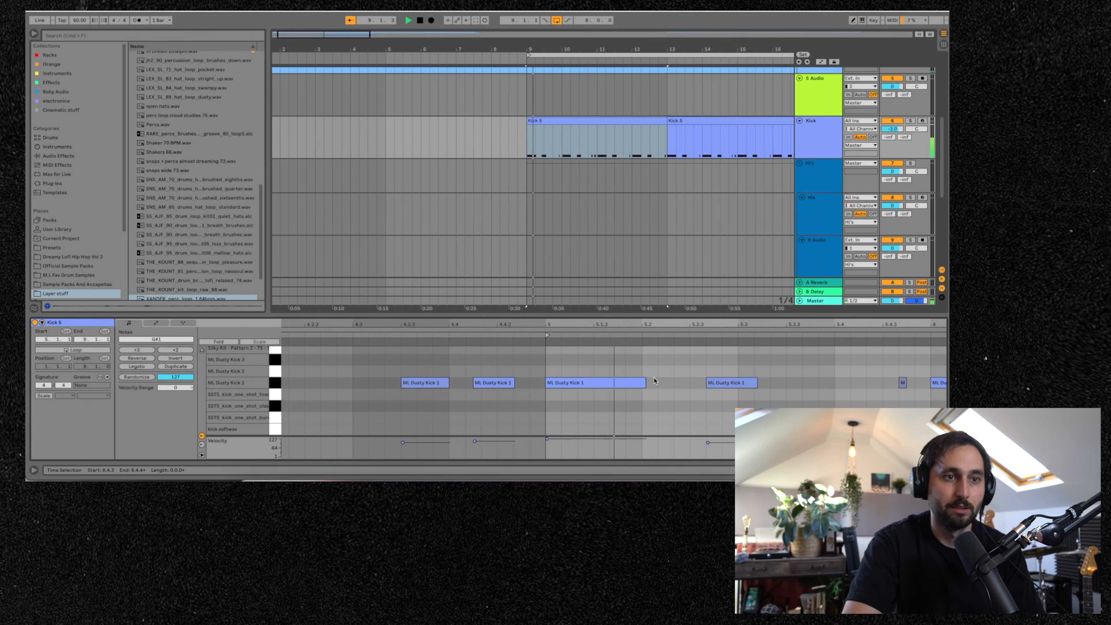
key("space")
right_click(664, 375)
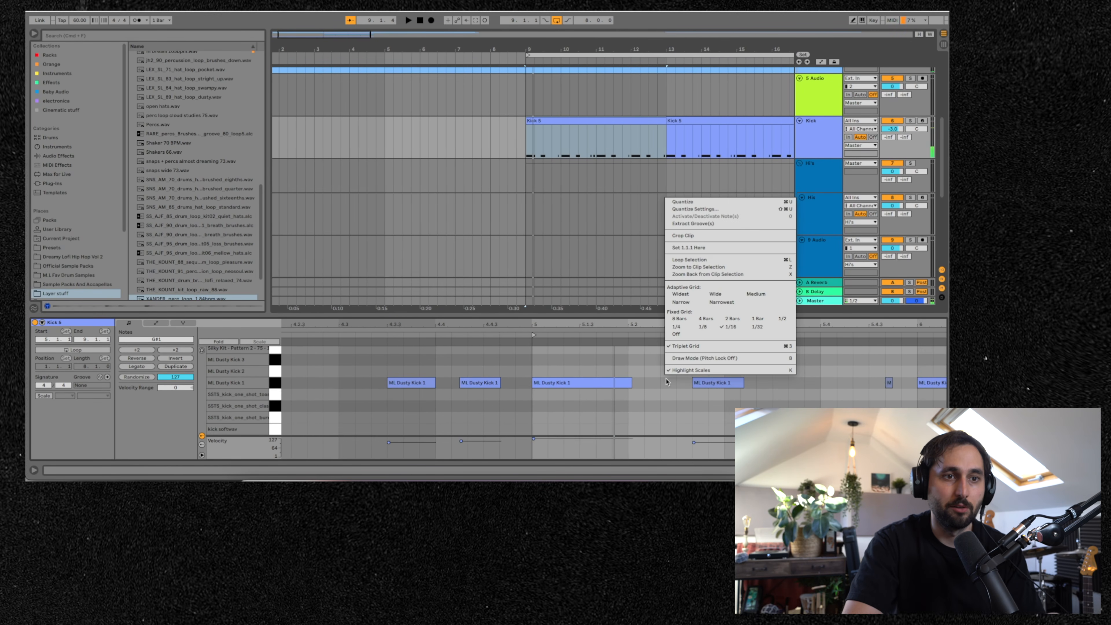
left_click(688, 346)
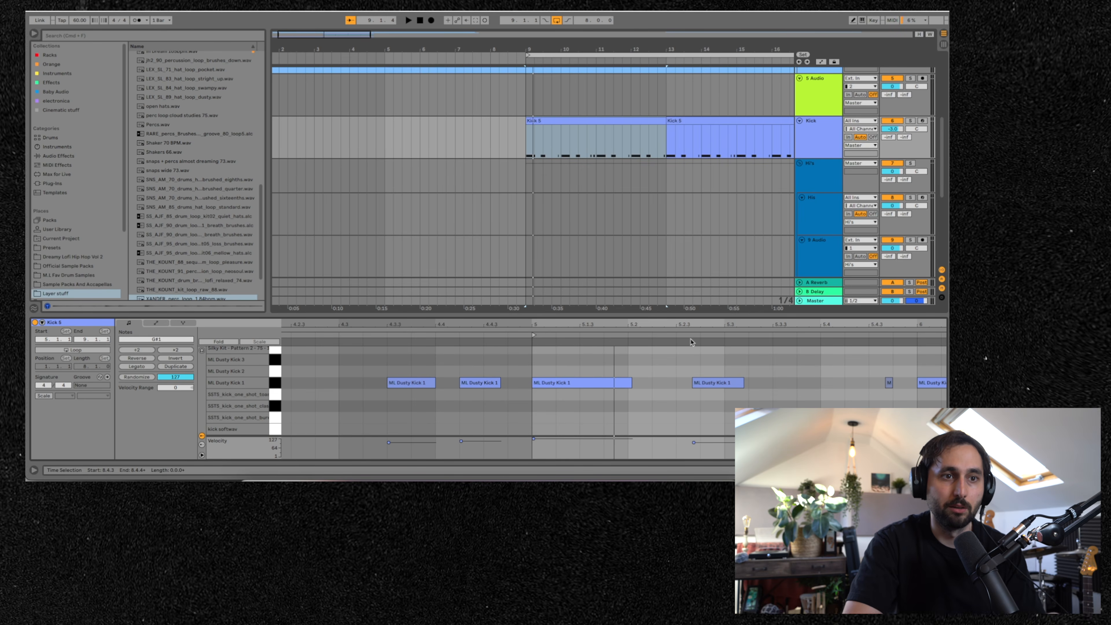
- Set the note editor's fixed grid to 1/32 and toggle the triplet grid
right_click(680, 379)
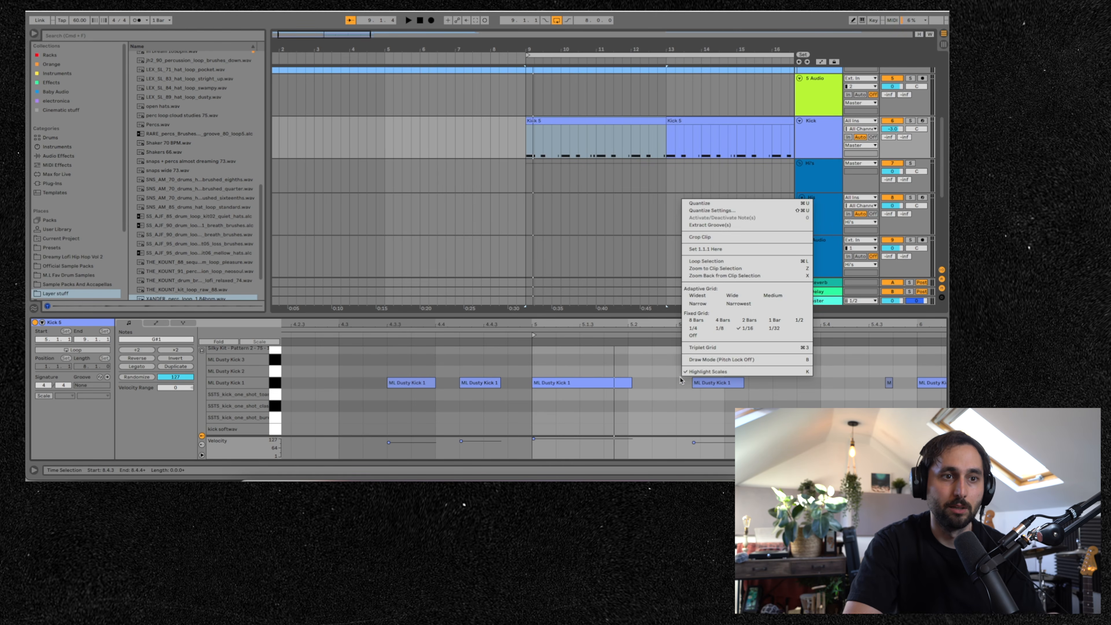
left_click(766, 331)
right_click(756, 360)
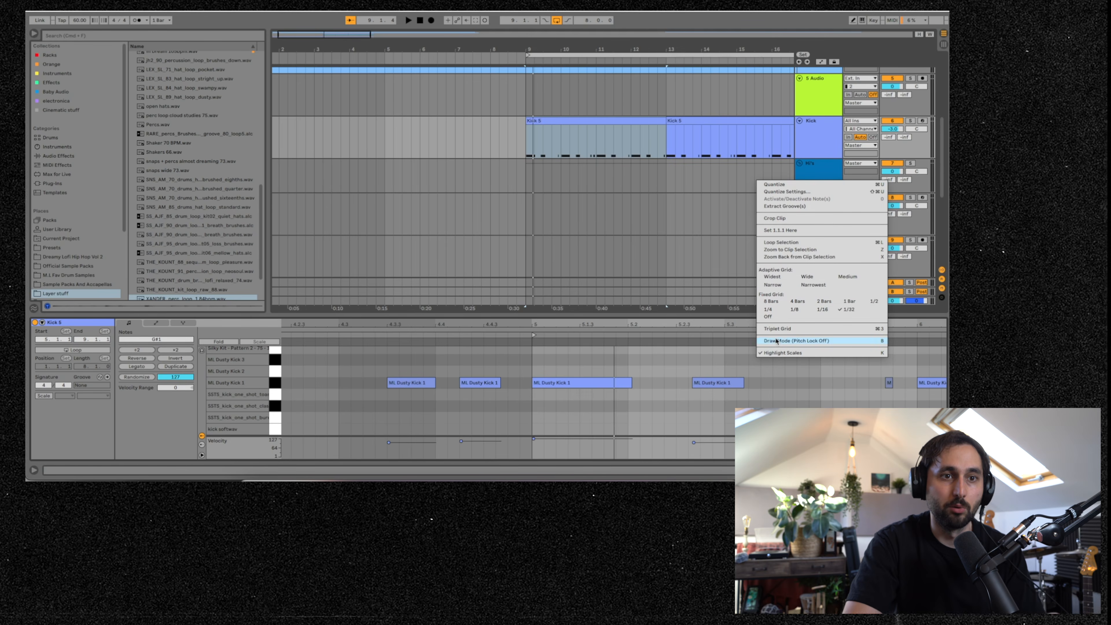
left_click(778, 329)
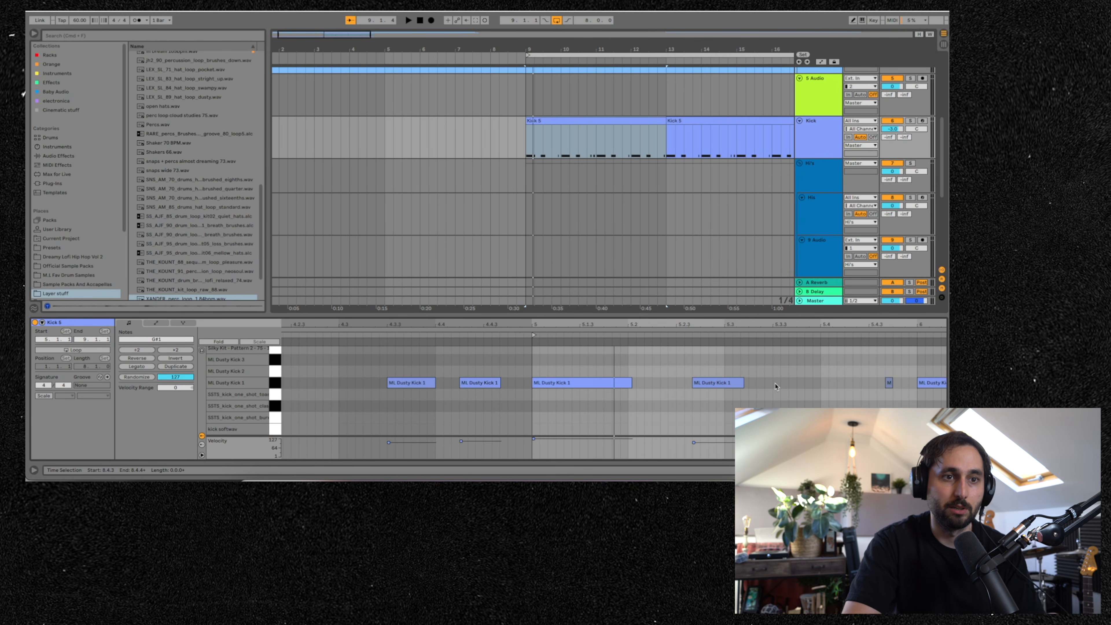
- Create an empty MIDI clip on the Hi track at bar 9 and lengthen it to about two bars
key("space")
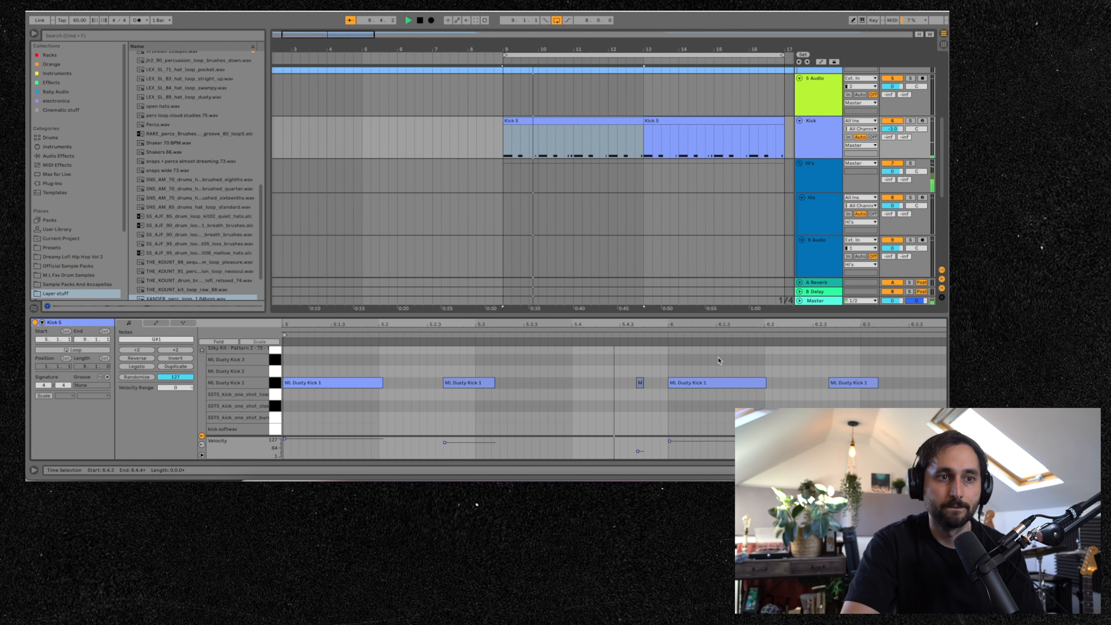
scroll(568, 214, "up", 1)
scroll(538, 202, "down", 2)
double_click(499, 188)
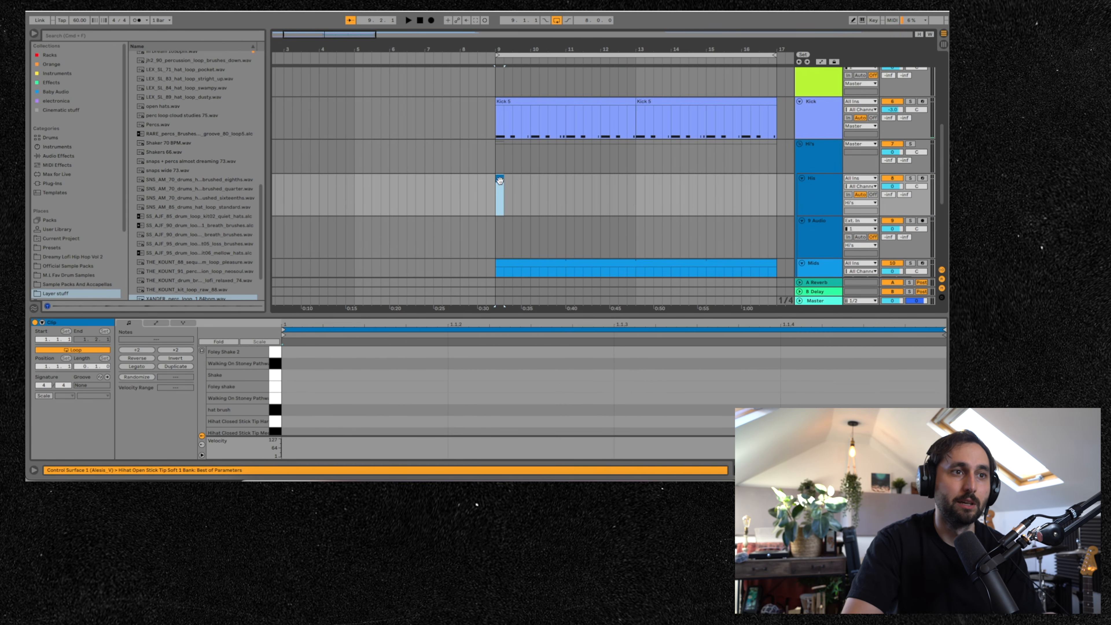
left_click_drag(501, 178, 568, 179)
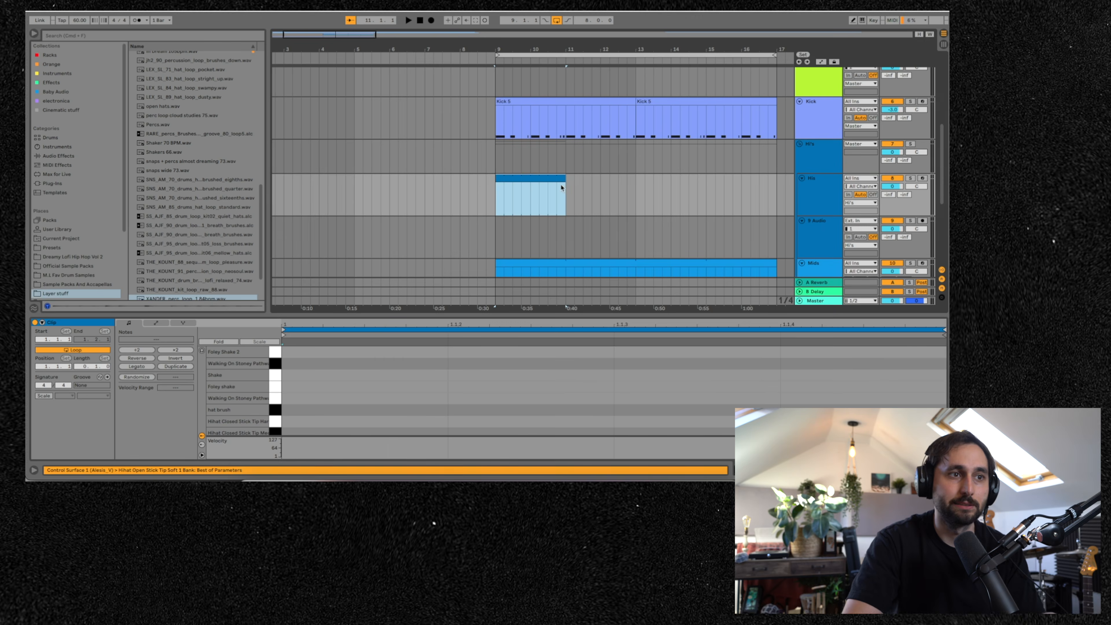
- Enlarge the note editor and draw three Hihat Closed Stick Tip notes at the start of the clip
left_click_drag(449, 315, 449, 220)
key("space")
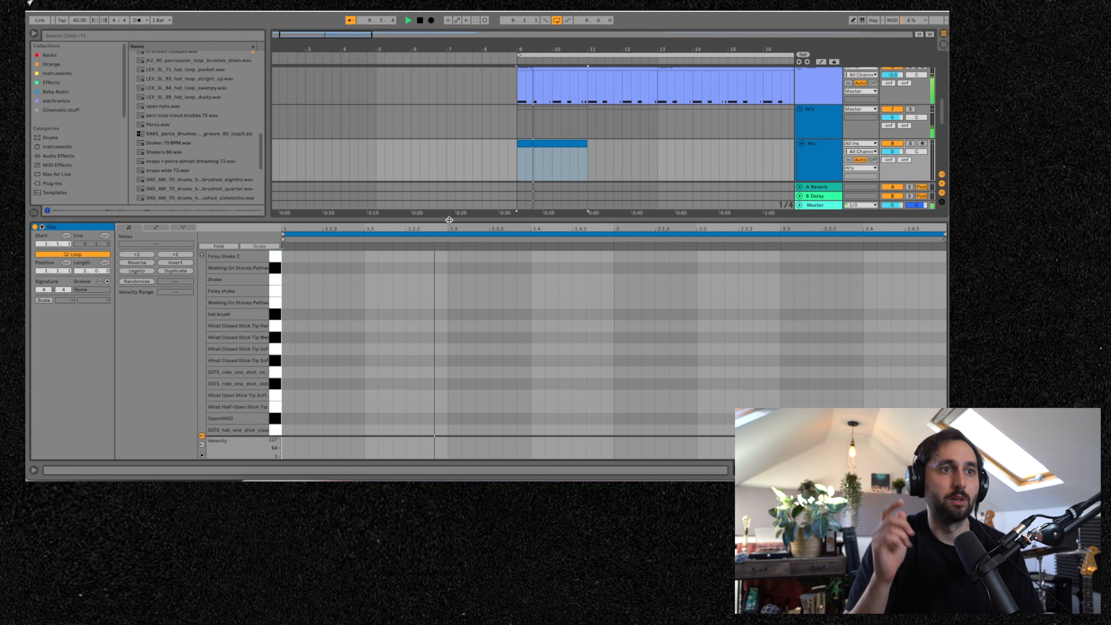
key("space")
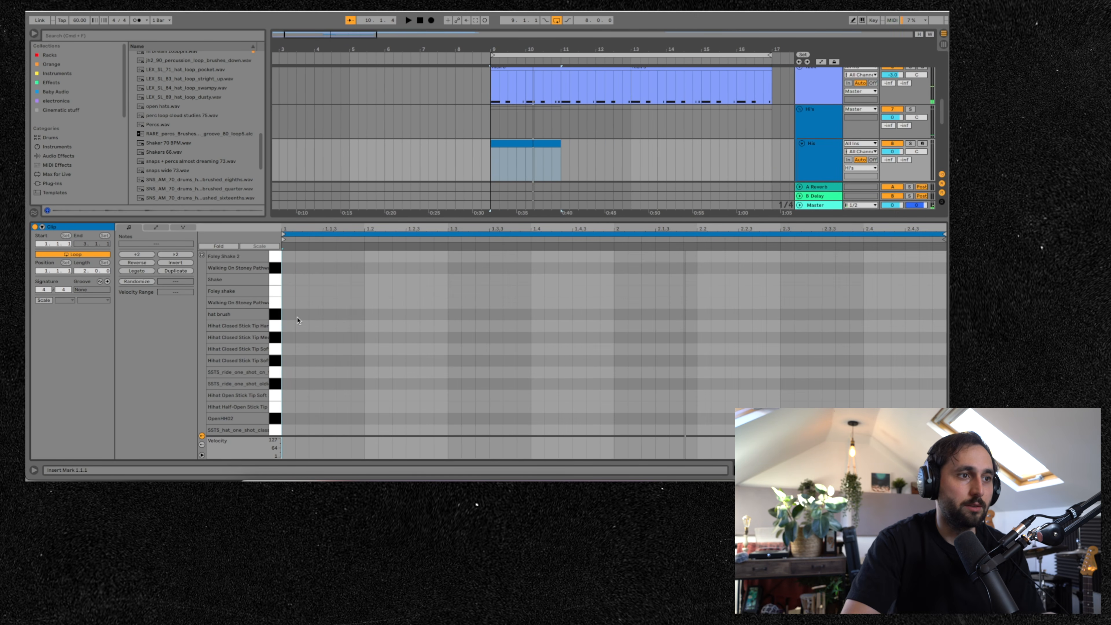
double_click(290, 327)
double_click(315, 326)
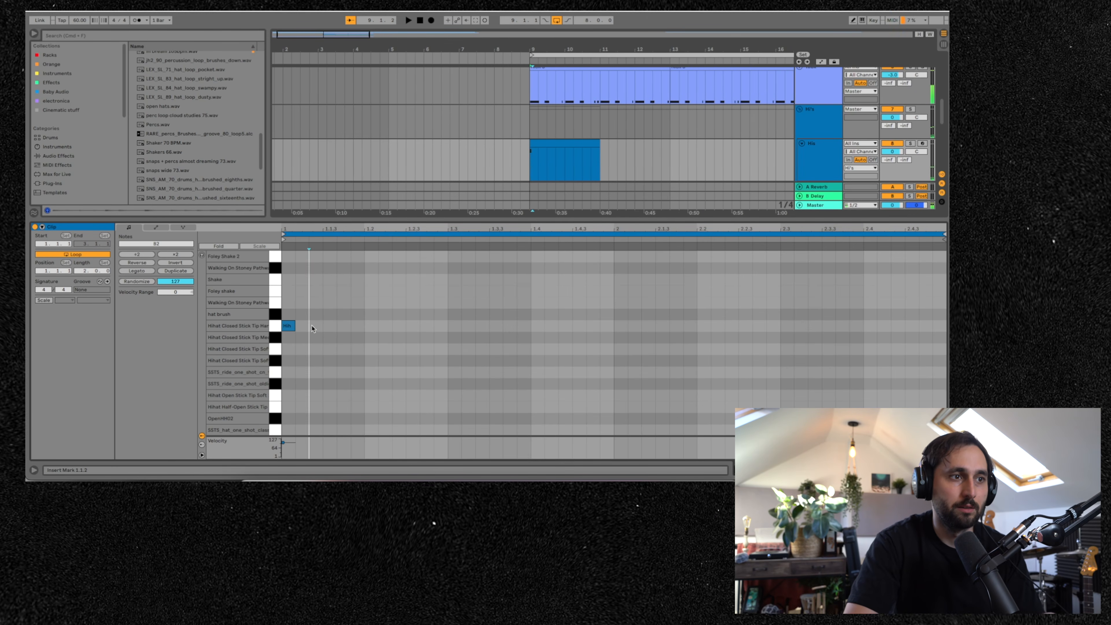
double_click(343, 326)
- Select the second and third hi-hat notes, lower their velocity, and play the clip to check
left_click_drag(311, 345, 358, 325)
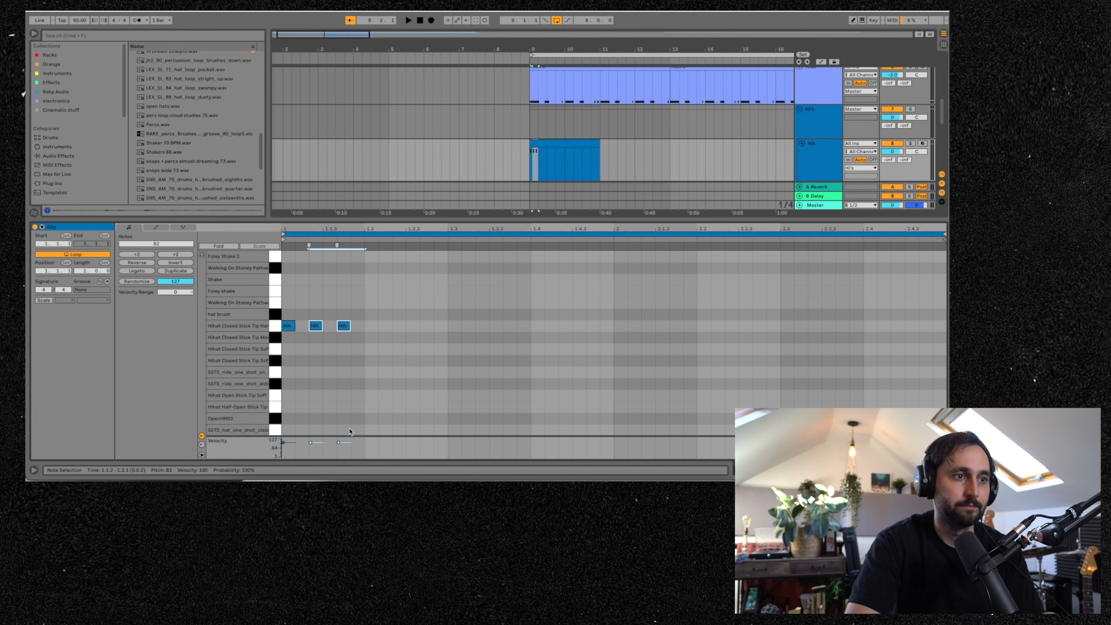
left_click_drag(310, 446, 311, 450)
key("space")
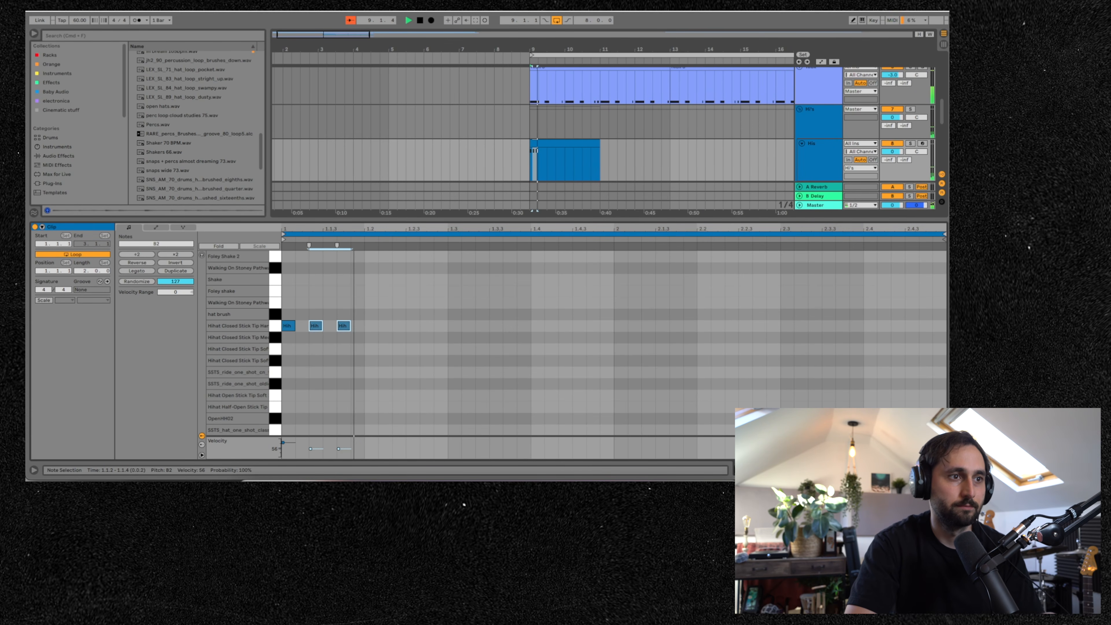
key("space")
- Select the three hi-hat notes and duplicate them repeatedly to fill the clip, then play it
left_click_drag(356, 364, 273, 289)
key("super+d")
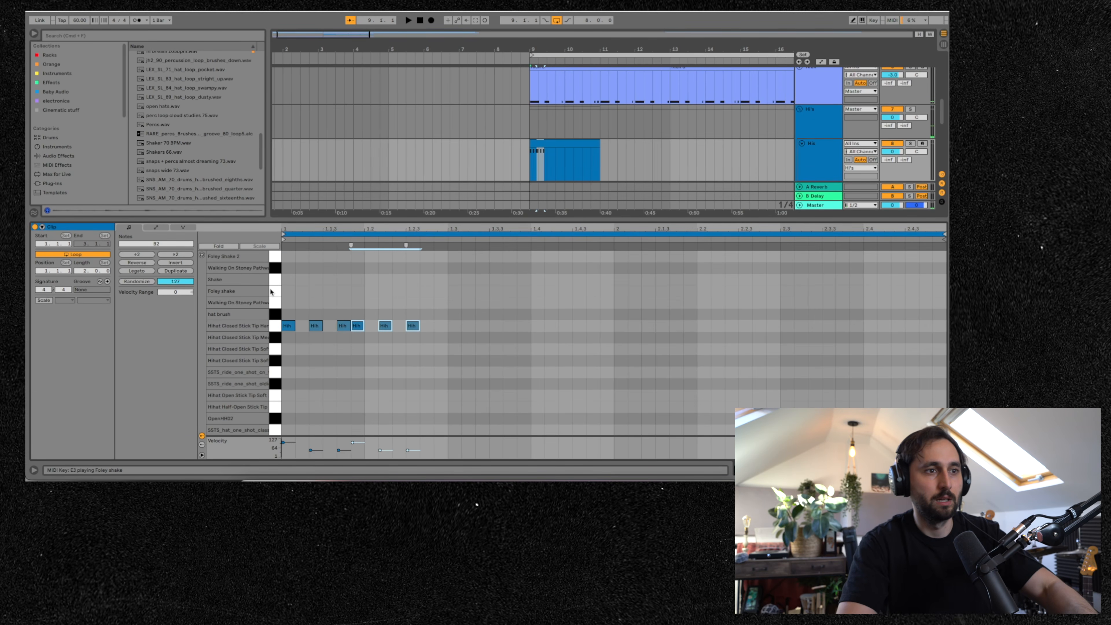
key("Right")
key("super+d")
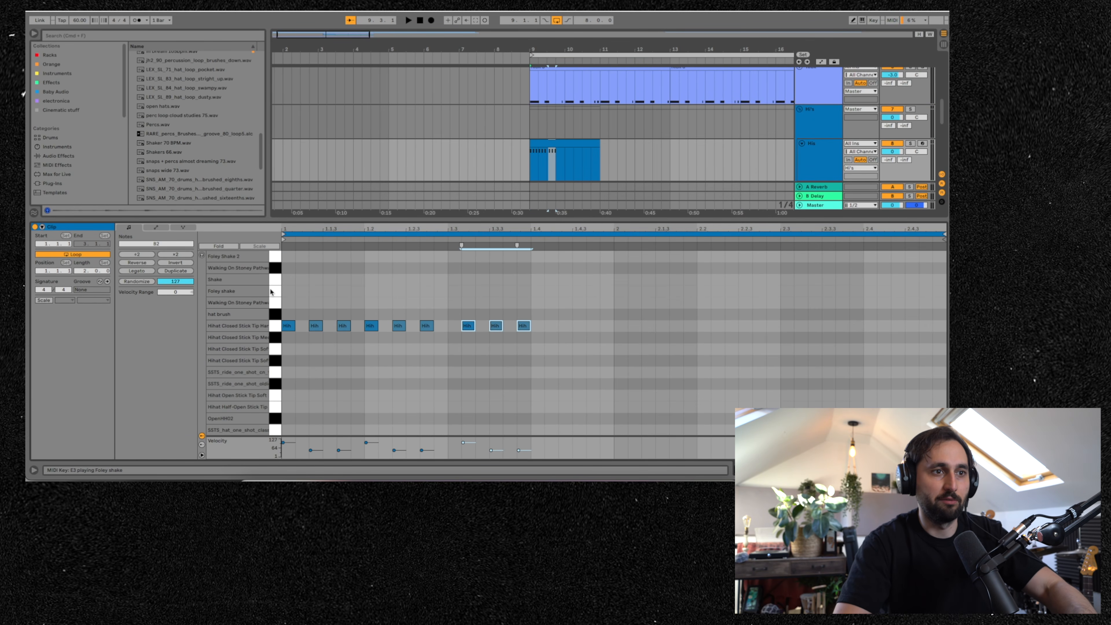
key("super+d")
key("Right")
key("super+d")
key("Right")
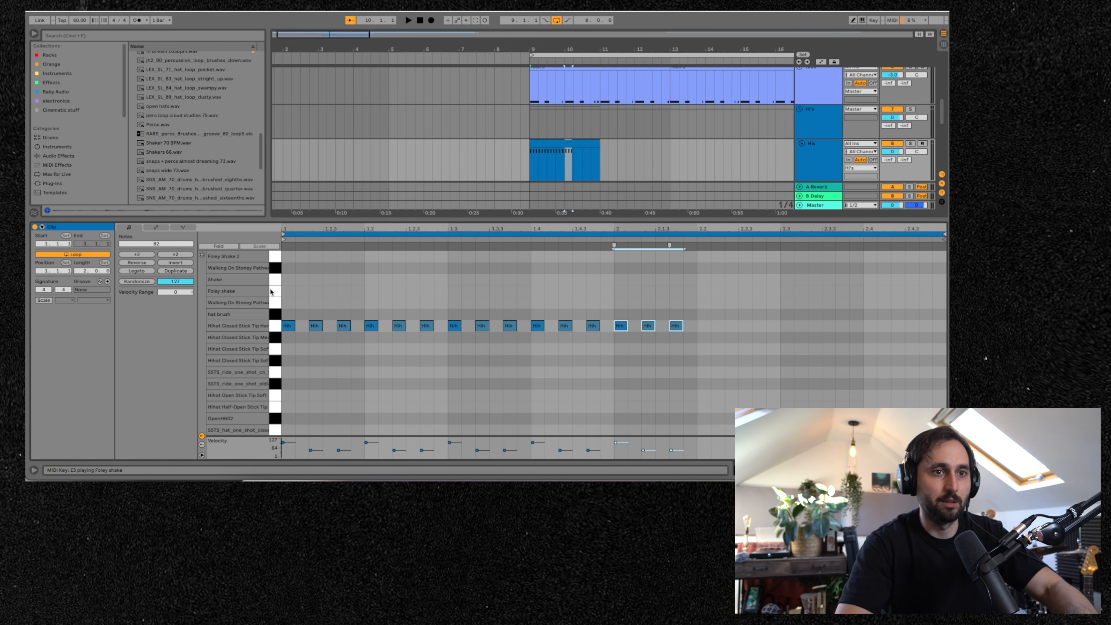
key("space")
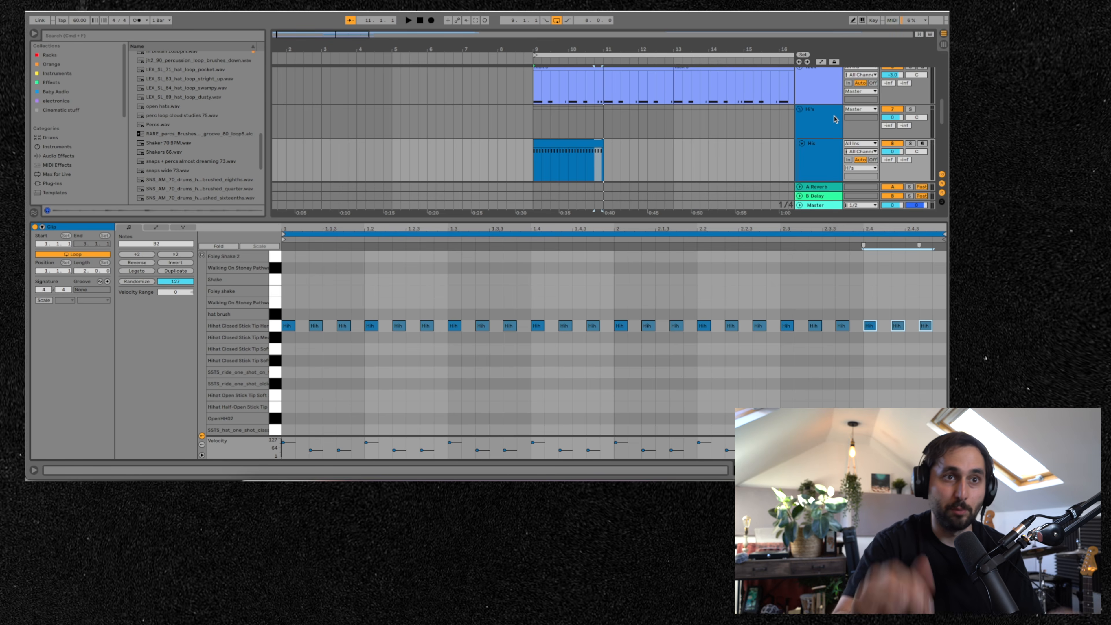
- Solo the hi-hat track and play the arrangement
left_click(899, 144)
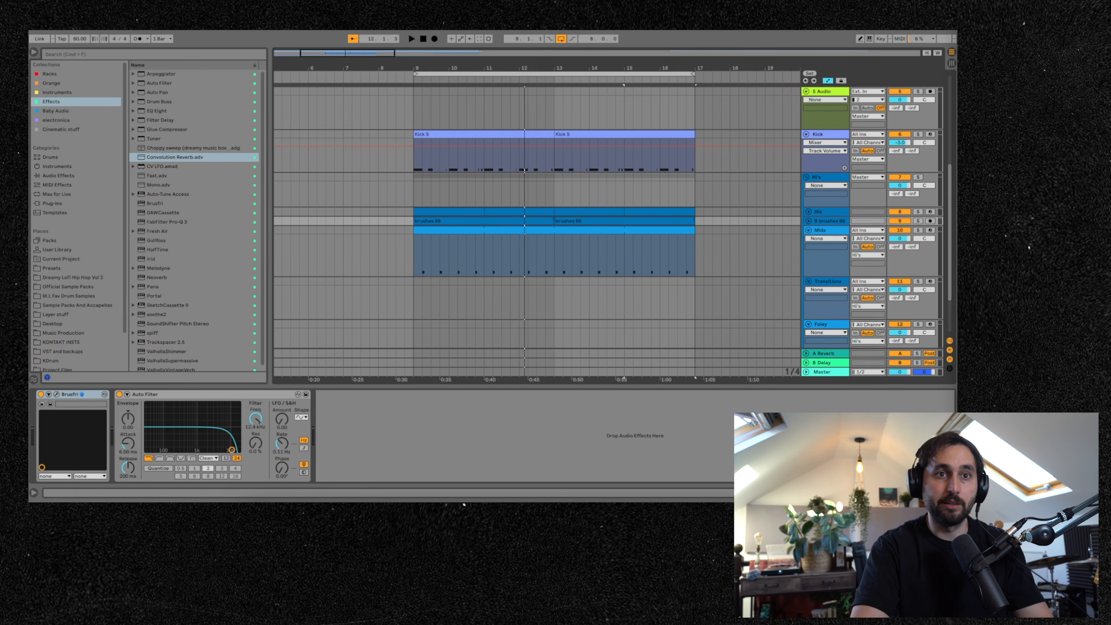
left_click(918, 212)
key("space")
- Open the hat brush clip in an enlarged note editor and solo the Brushes 88 track
double_click(355, 212)
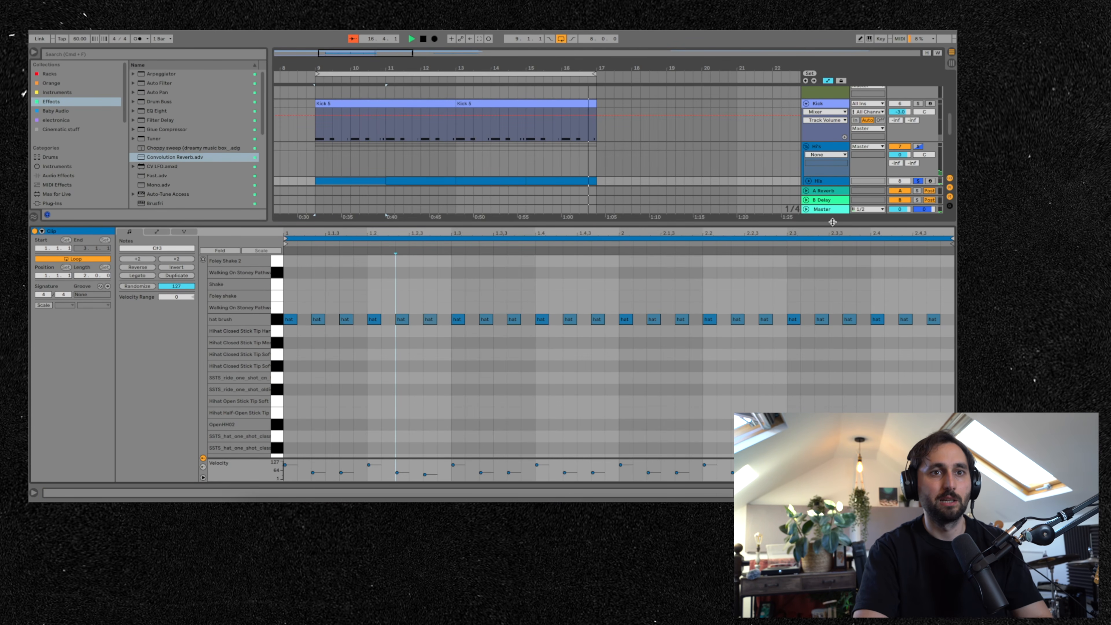
left_click_drag(832, 222, 833, 311)
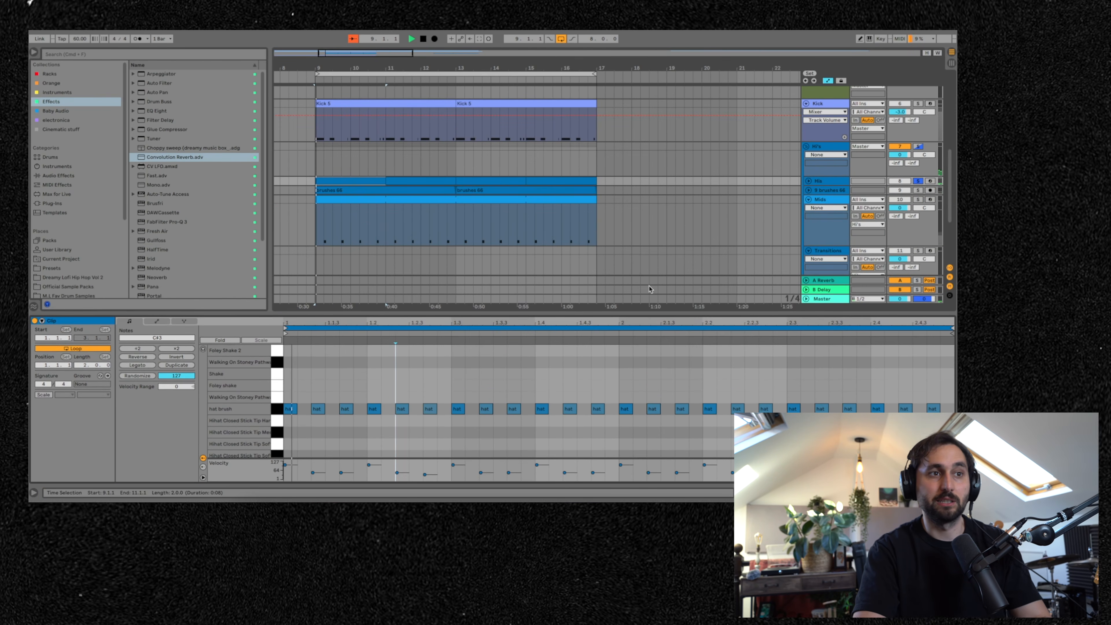
left_click(918, 190)
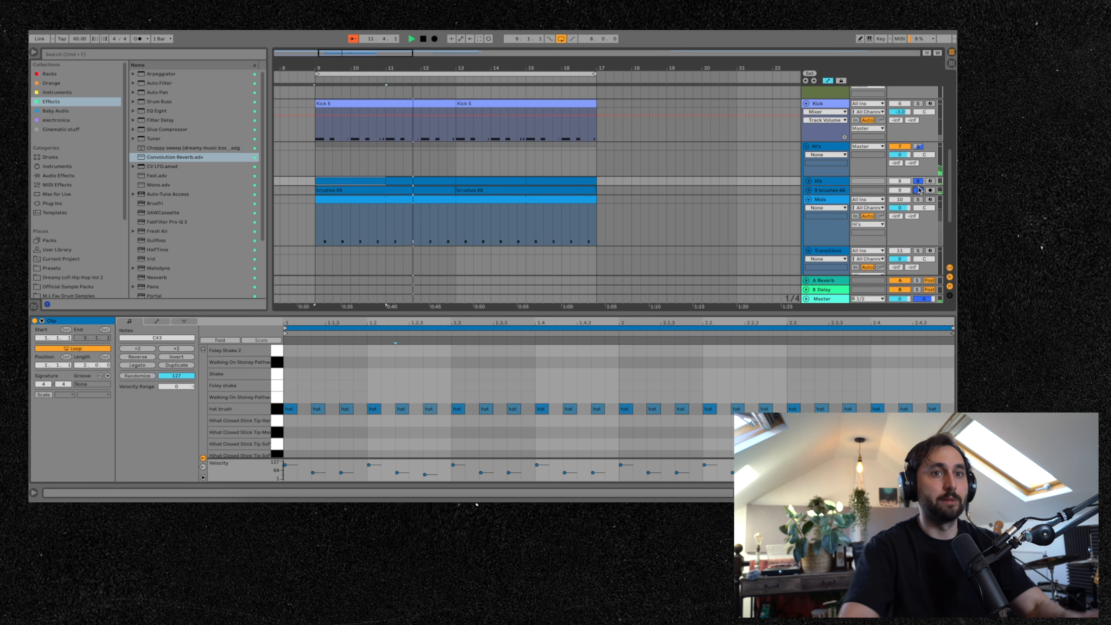
- Group the Hi and Brushes 88 tracks and fold the new group
left_click(840, 184)
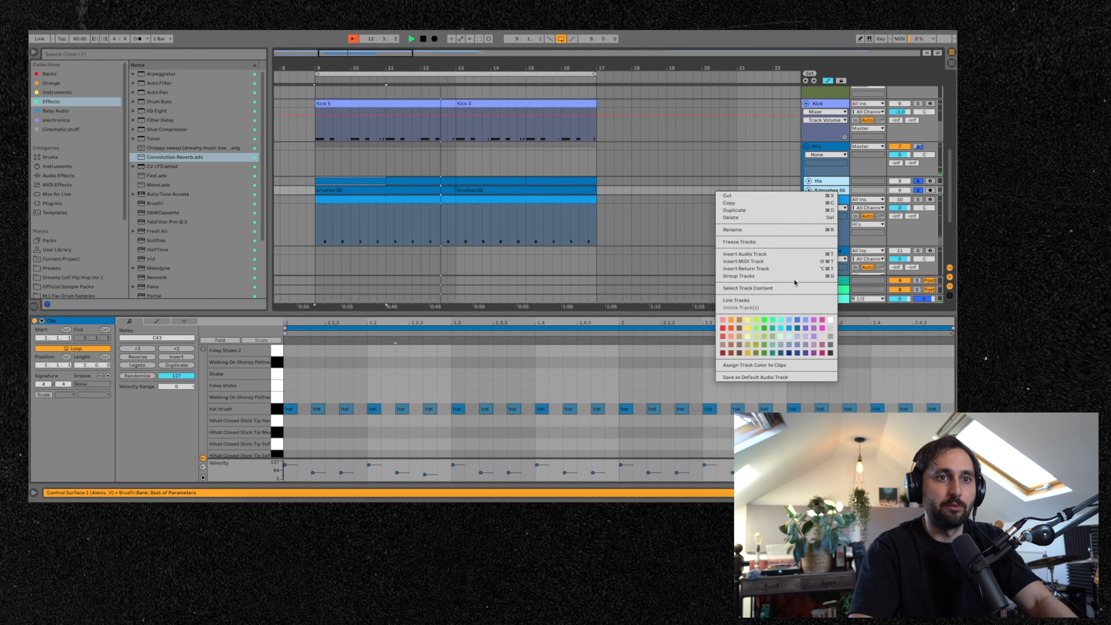
left_click(769, 276)
left_click(826, 181)
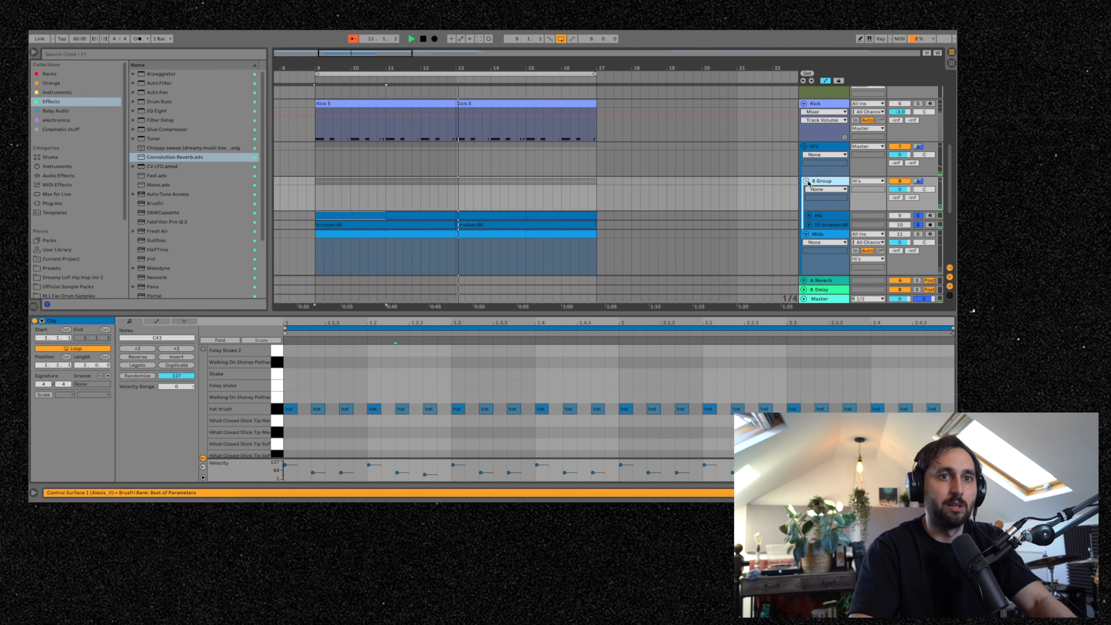
left_click(806, 181)
- Search the browser for "comp" and add a Glue Compressor to the drum group, then play
left_click(226, 55)
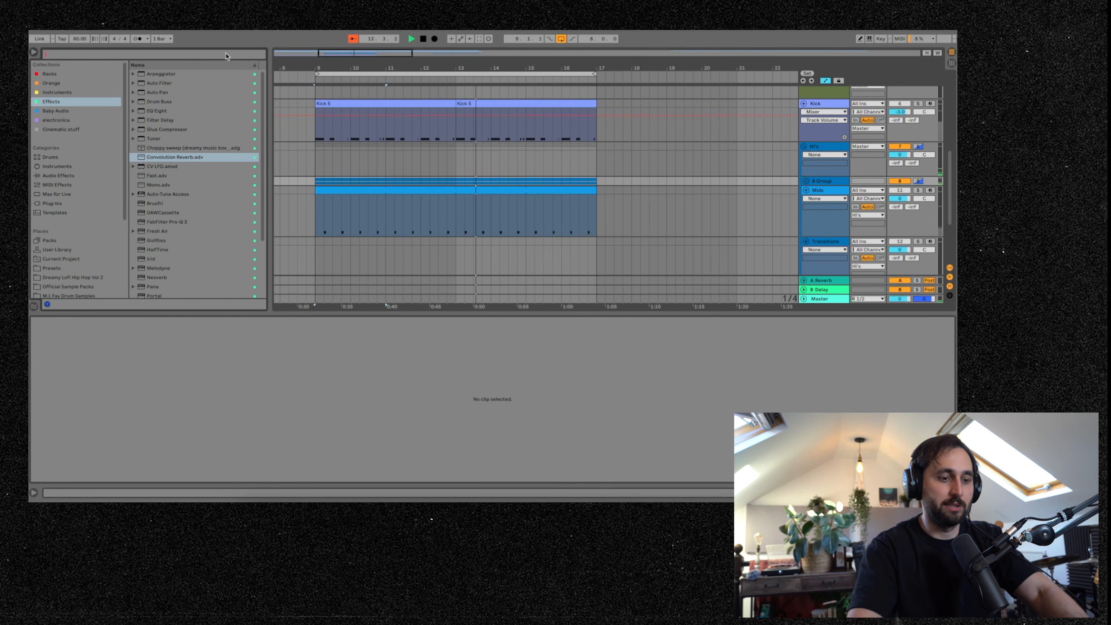
type("comp")
left_click_drag(173, 97, 826, 182)
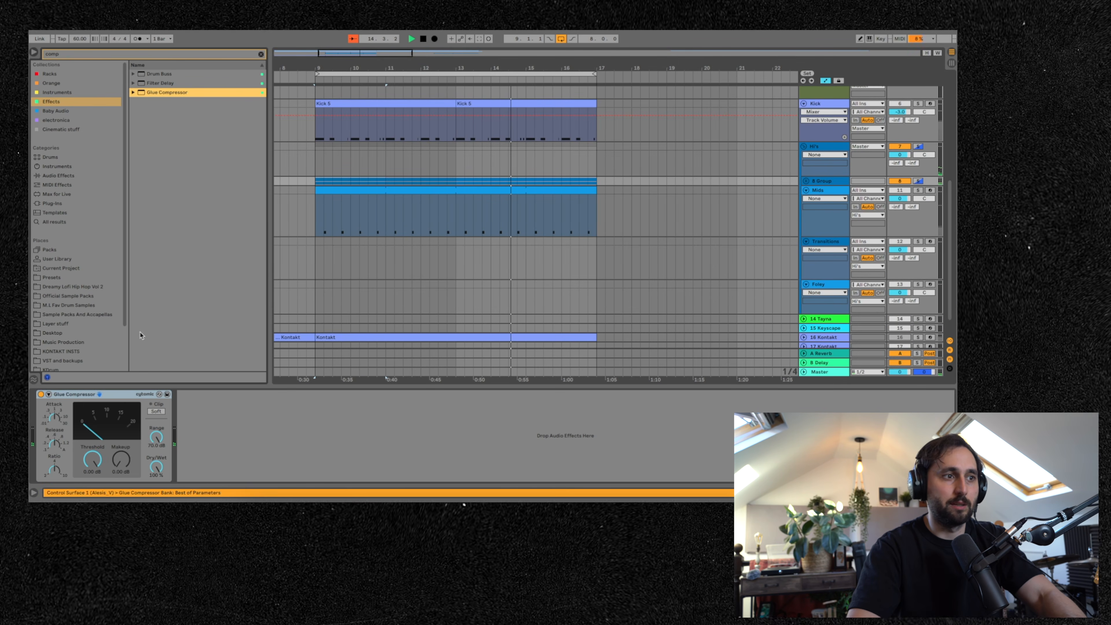
key("space")
- Expand the Glue Compressor's sidechain section and audition the group against the other tracks
left_click(49, 395)
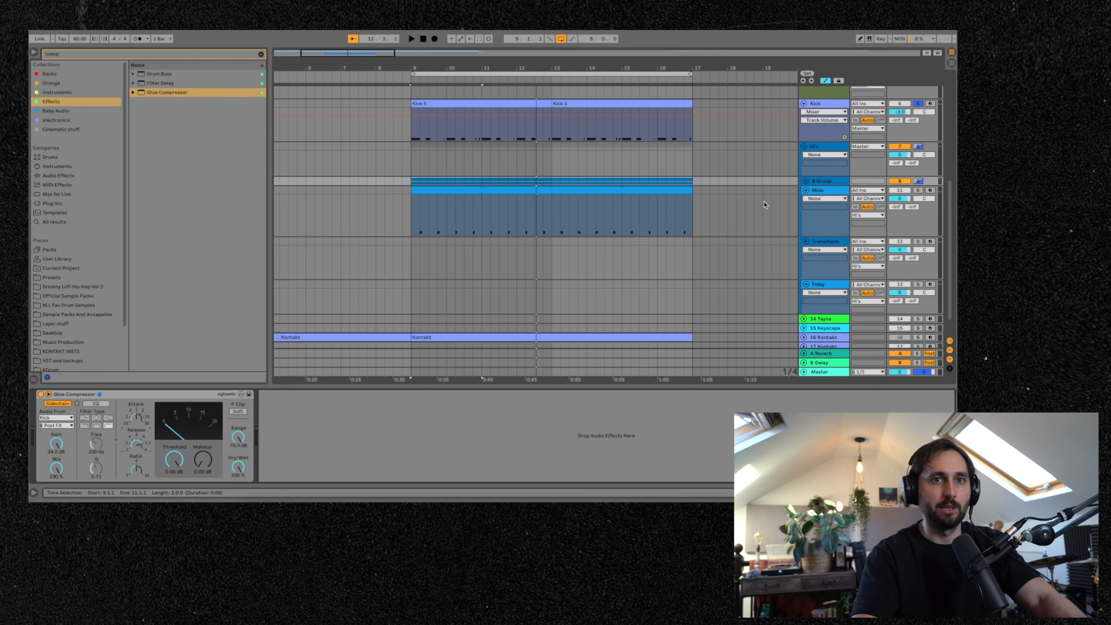
key("space")
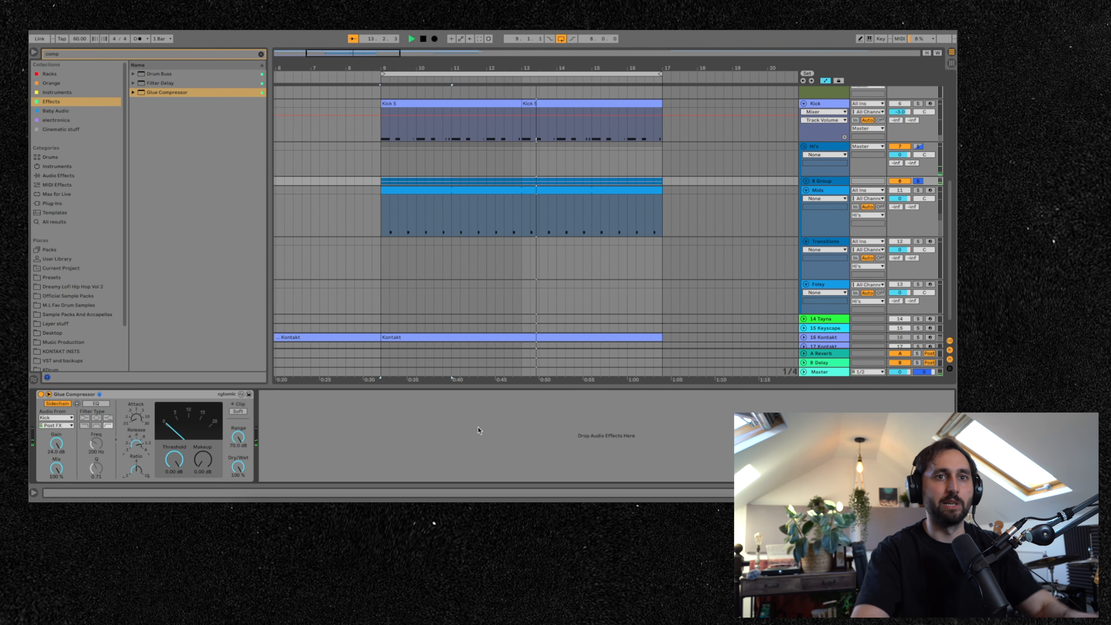
left_click(918, 147)
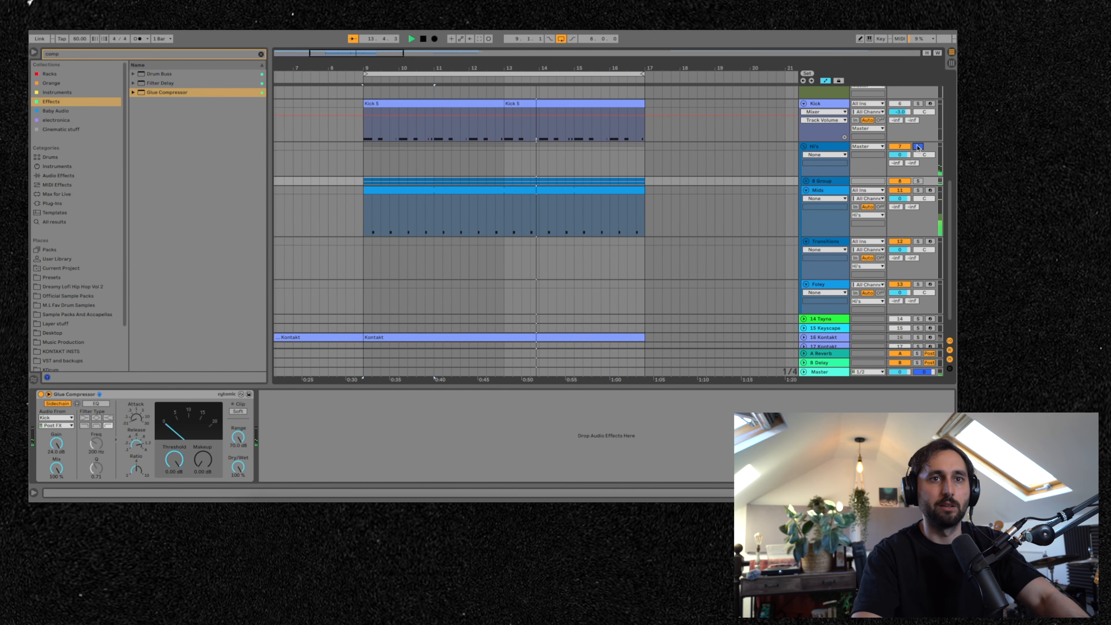
scroll(923, 96, "up", 8)
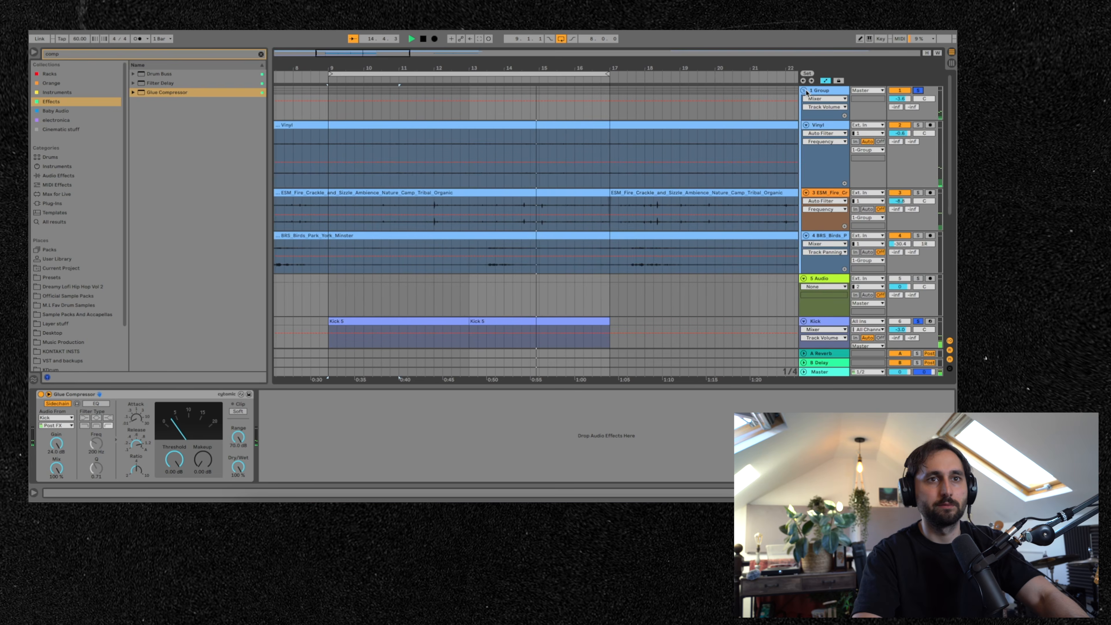
left_click(804, 91)
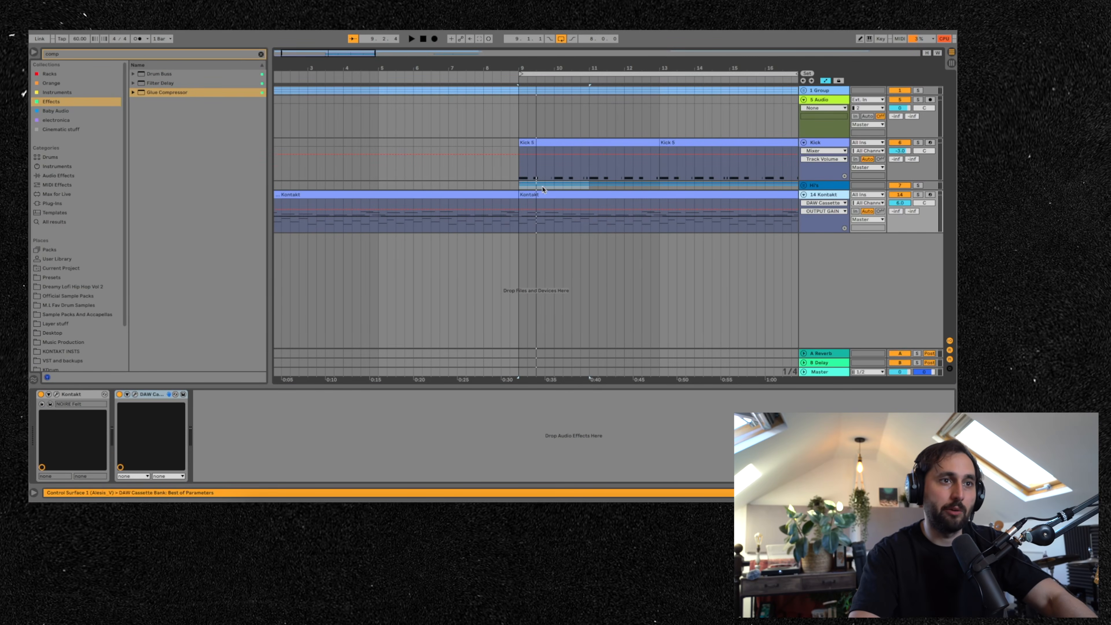
- Open the Kontakt track's plugins and adjust the DAW Cassette's Motor Quality knob
left_click(57, 395)
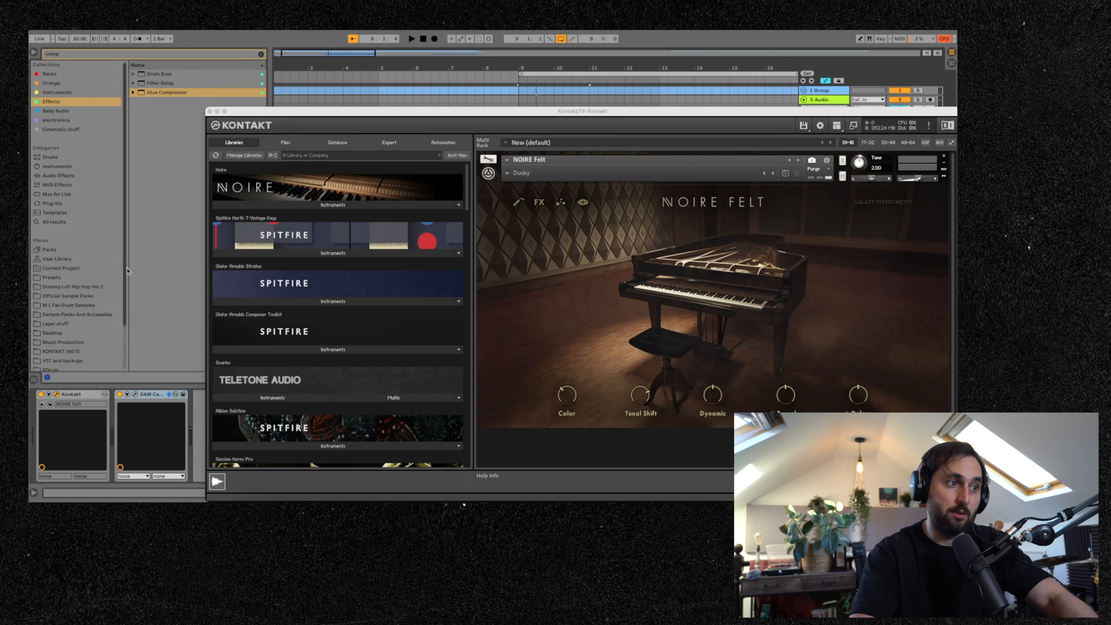
left_click(210, 112)
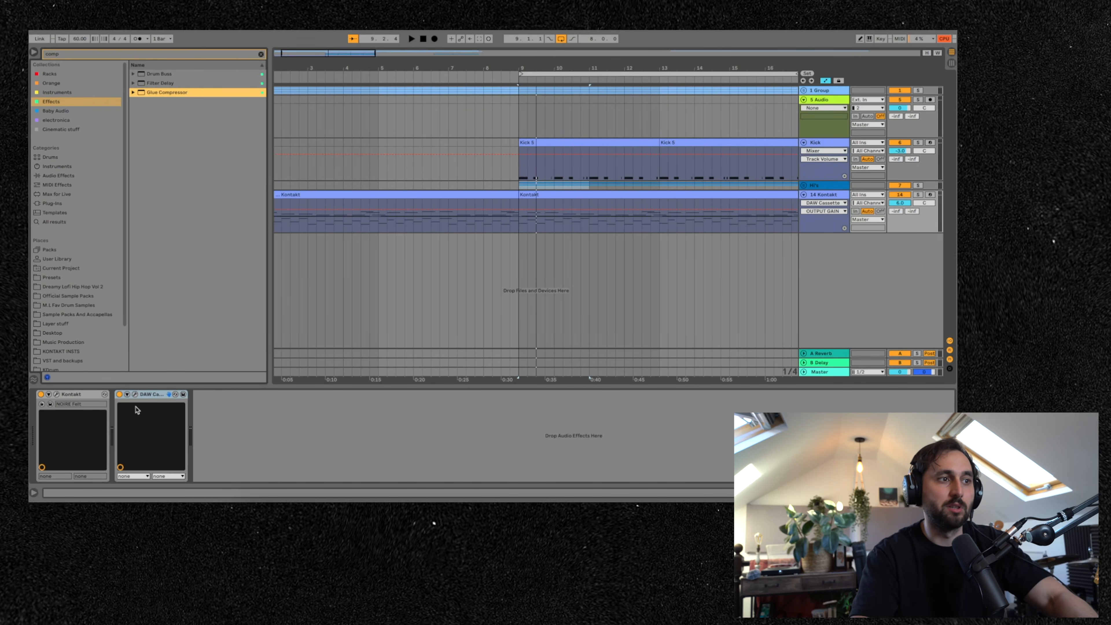
left_click(135, 395)
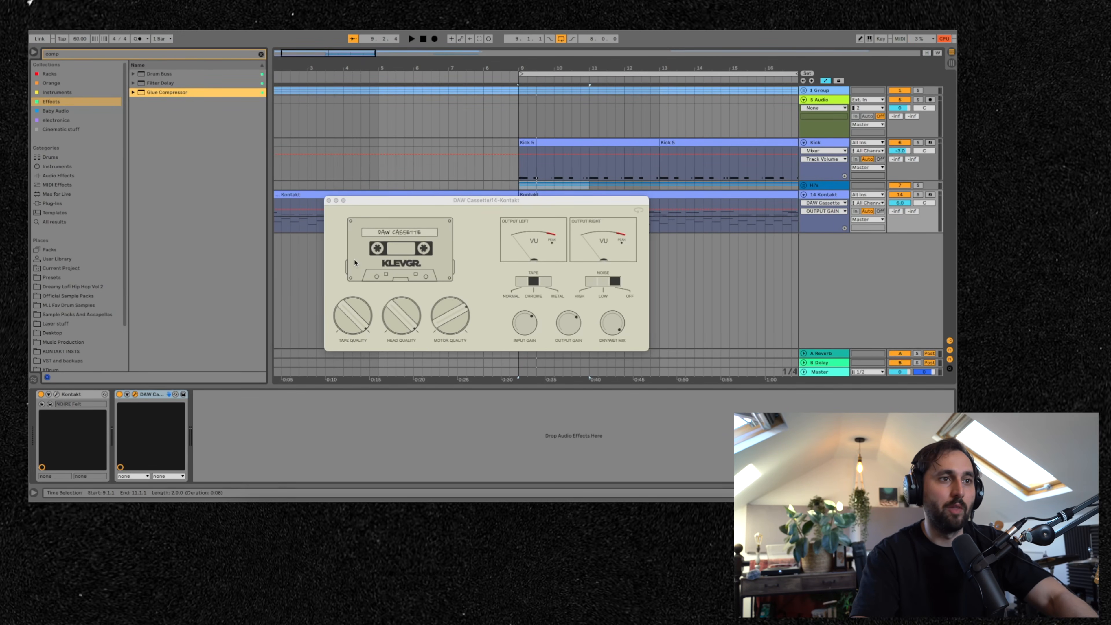
left_click(448, 320)
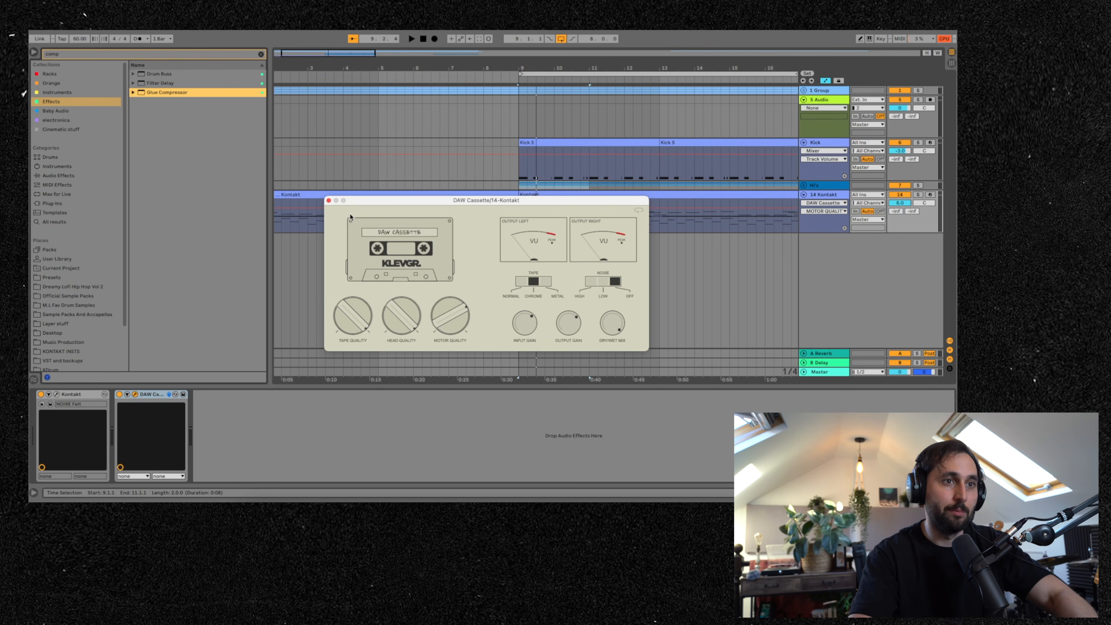
left_click(329, 200)
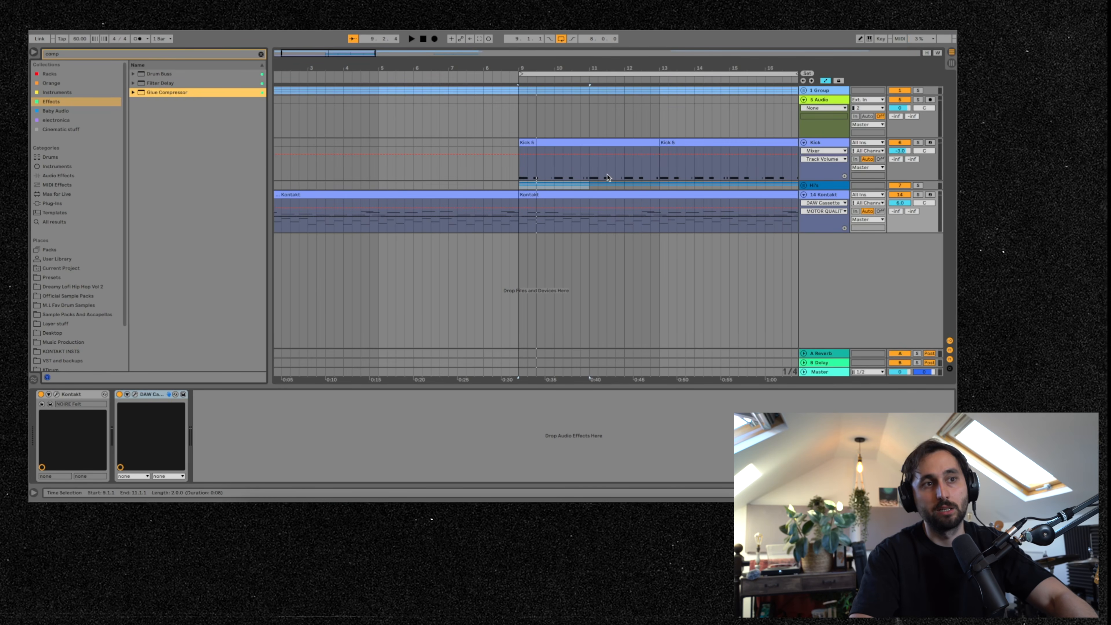
- Select the Kontakt clip, solo the Kontakt track and play it
left_click(655, 193)
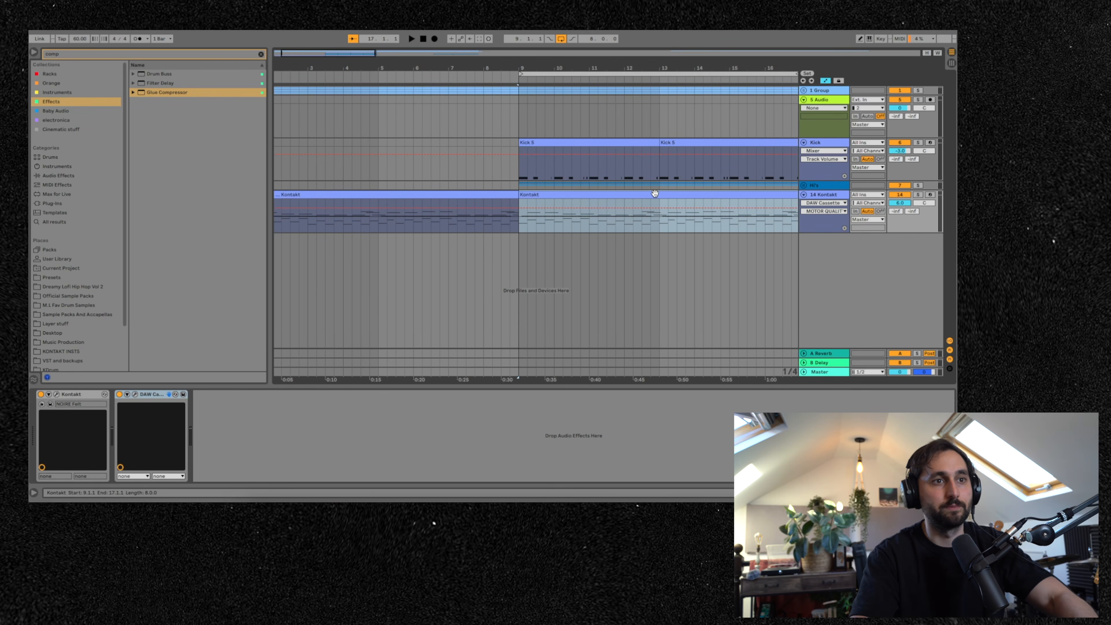
left_click(917, 196)
key("space")
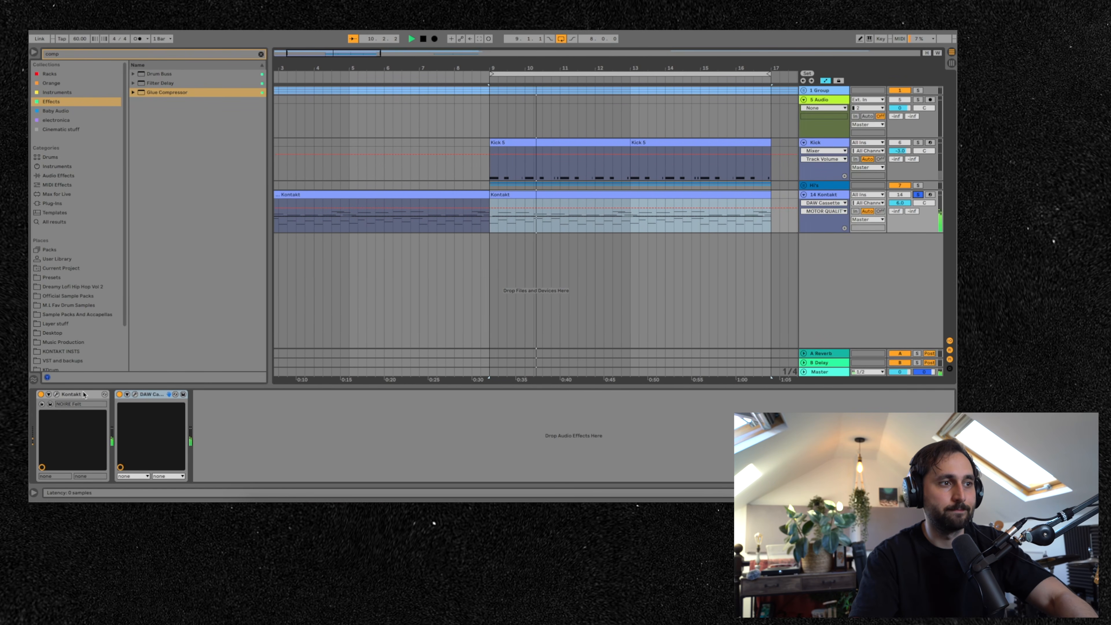
- Unsolo the Kontakt track and clear the browser search field
left_click(918, 195)
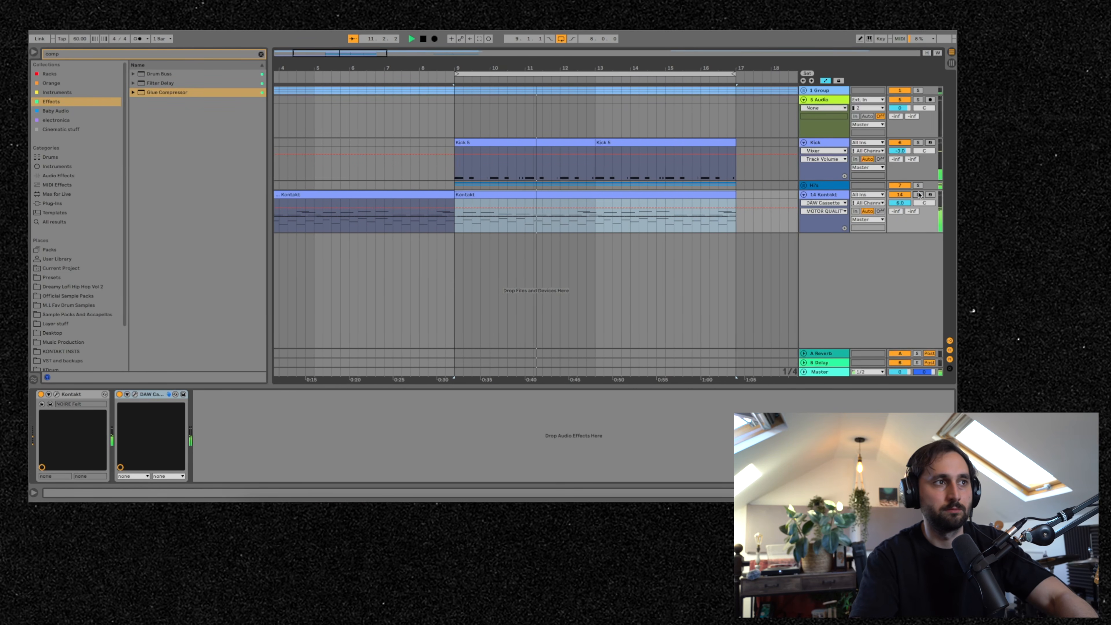
left_click(260, 54)
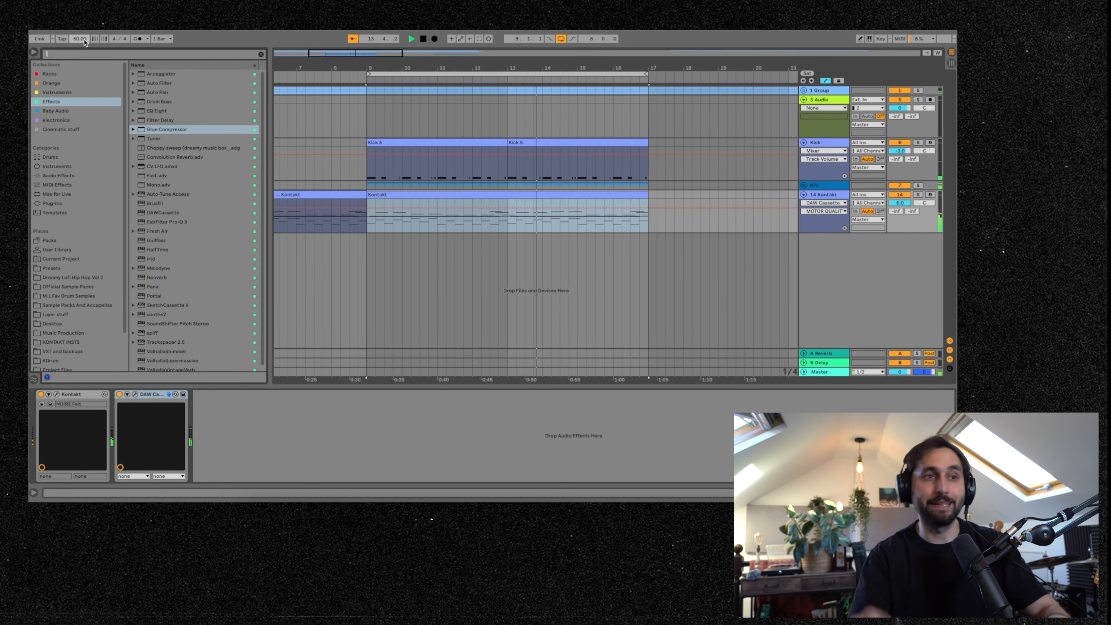
left_click(462, 124)
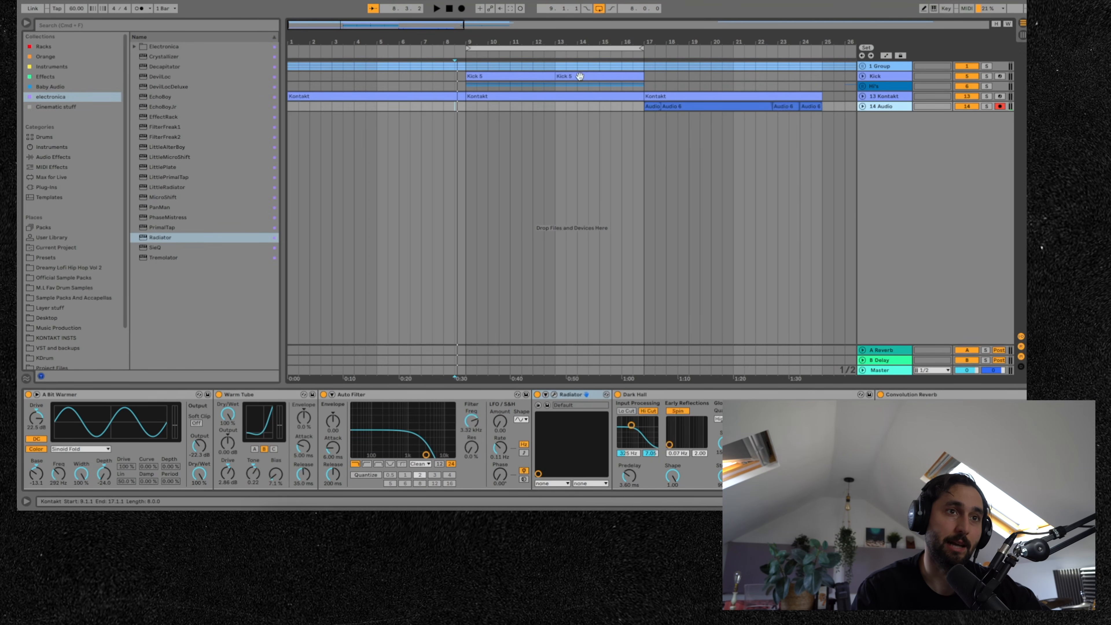
- Expand the 14 Audio track, select its clip and play back the arrangement
left_click(863, 106)
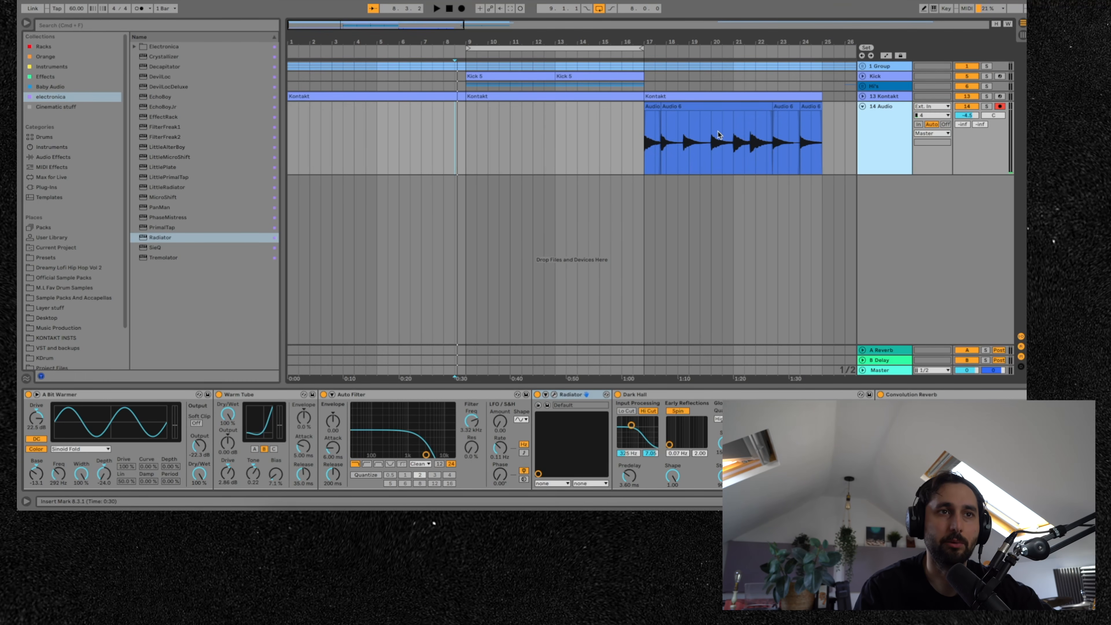
left_click(650, 109)
key("space")
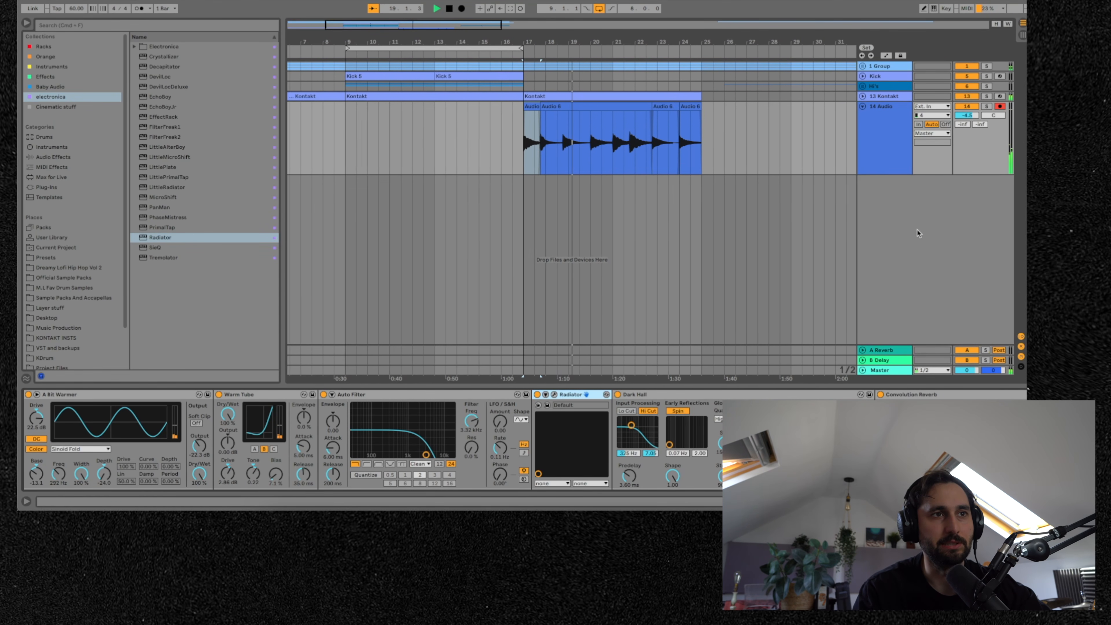
left_click(897, 149)
left_click(975, 501)
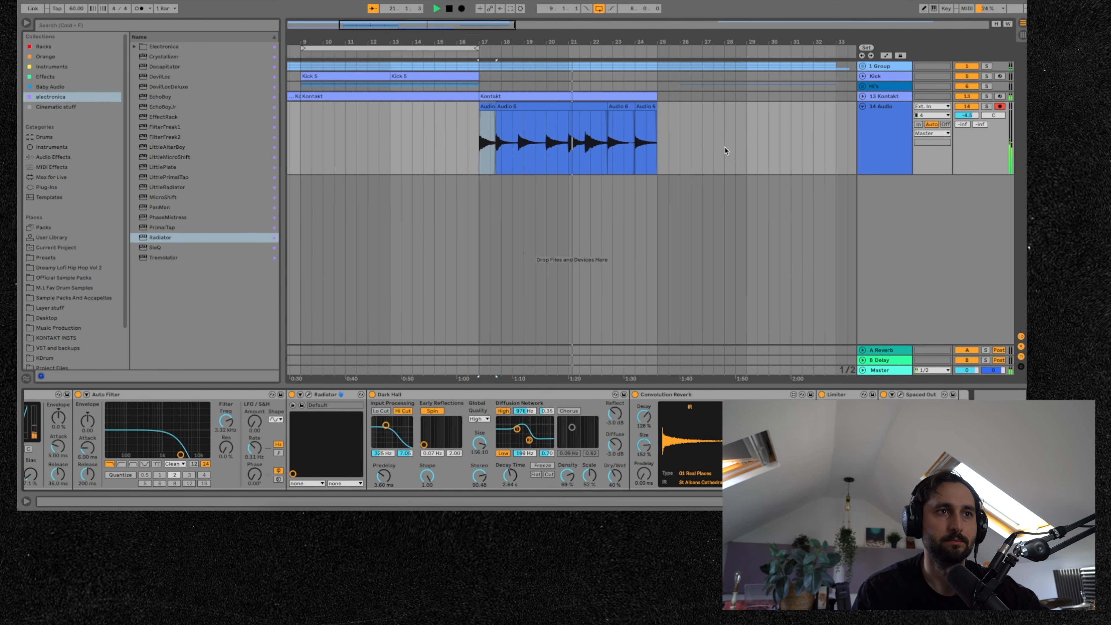
- Select the Kontakt clip and insert a new MIDI track below the existing tracks
scroll(743, 142, "left", 5)
left_click(572, 95)
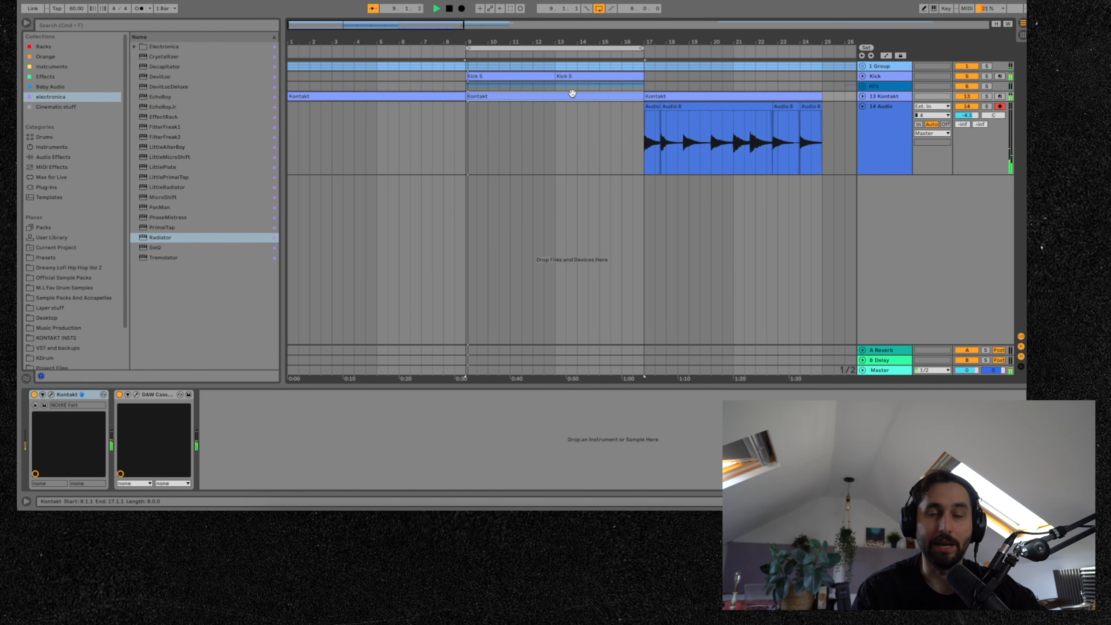
right_click(893, 189)
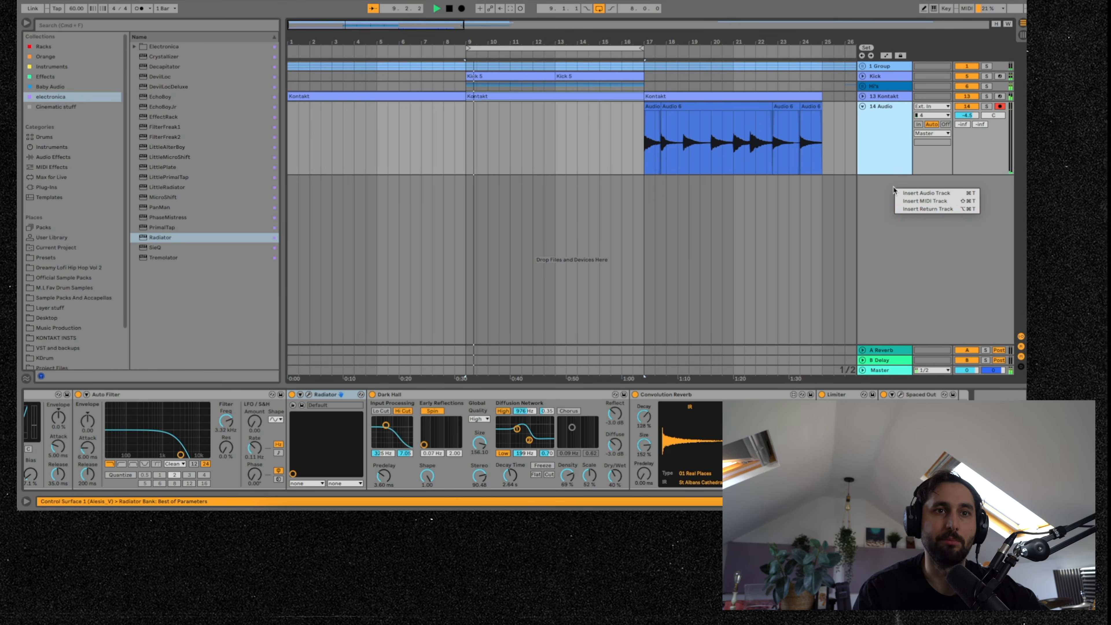
left_click(914, 200)
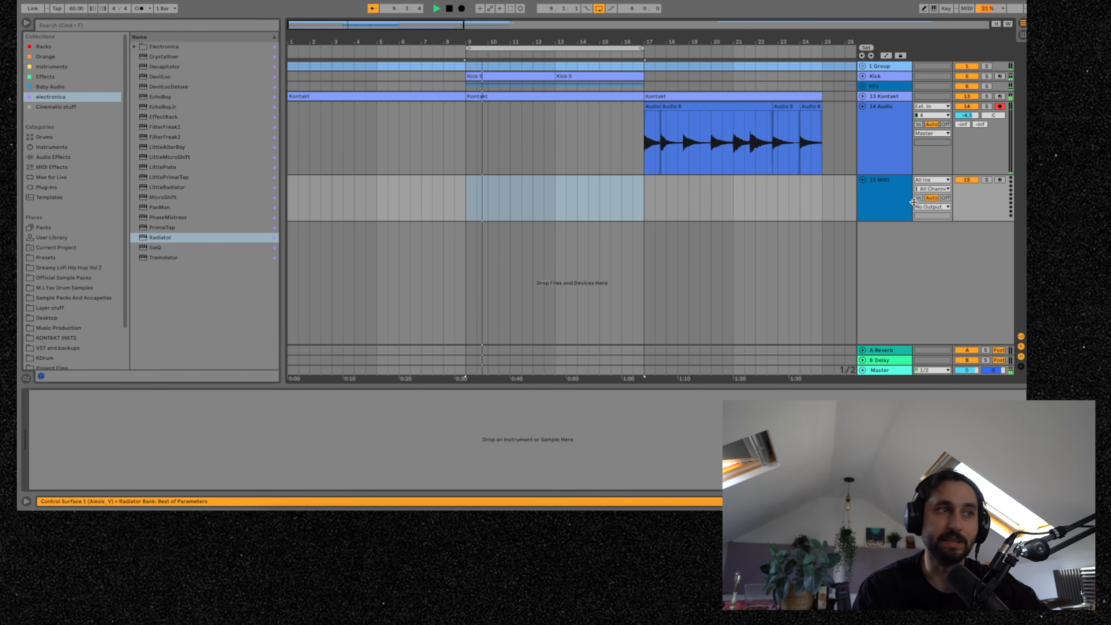
- Load Kontakt from the Instruments collection onto the new MIDI track and browse its instrument library
left_click(58, 77)
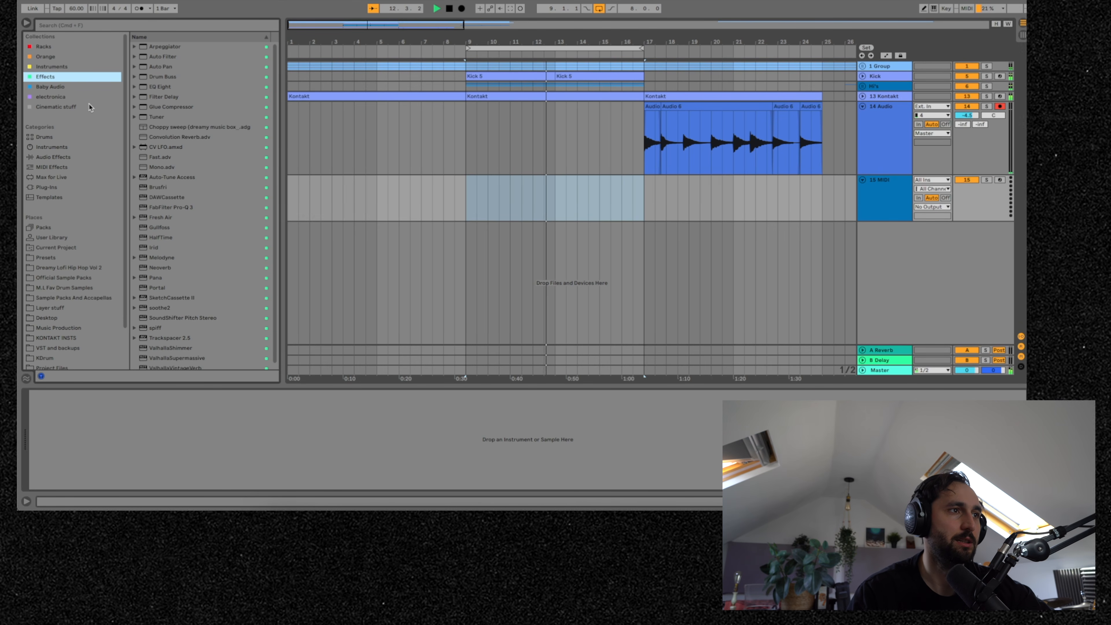
left_click(69, 67)
left_click_drag(163, 157, 890, 199)
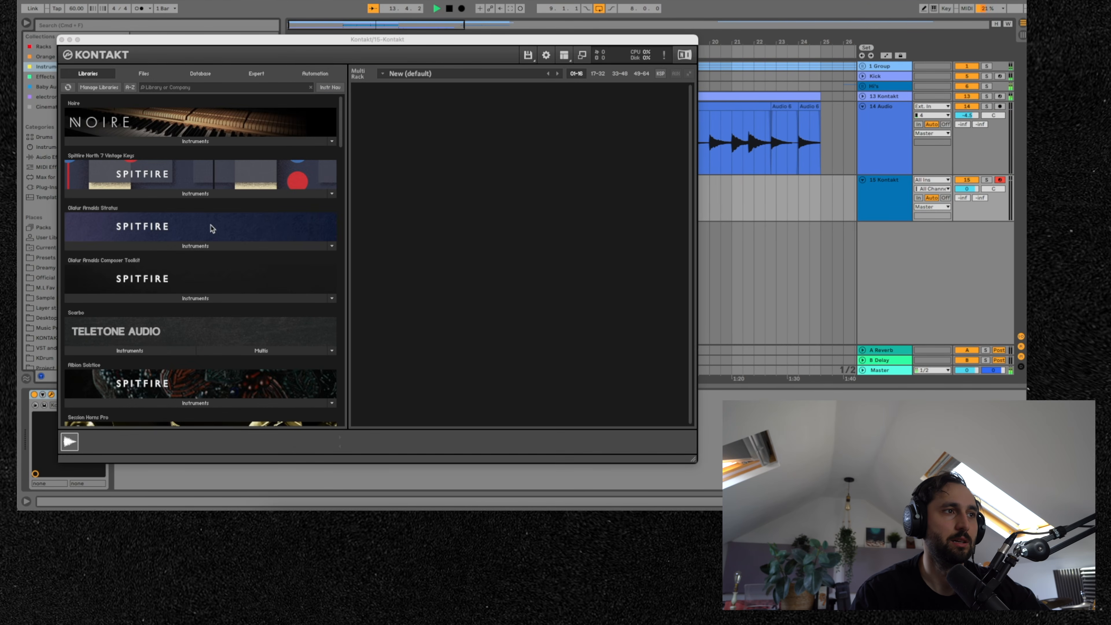
left_click(195, 194)
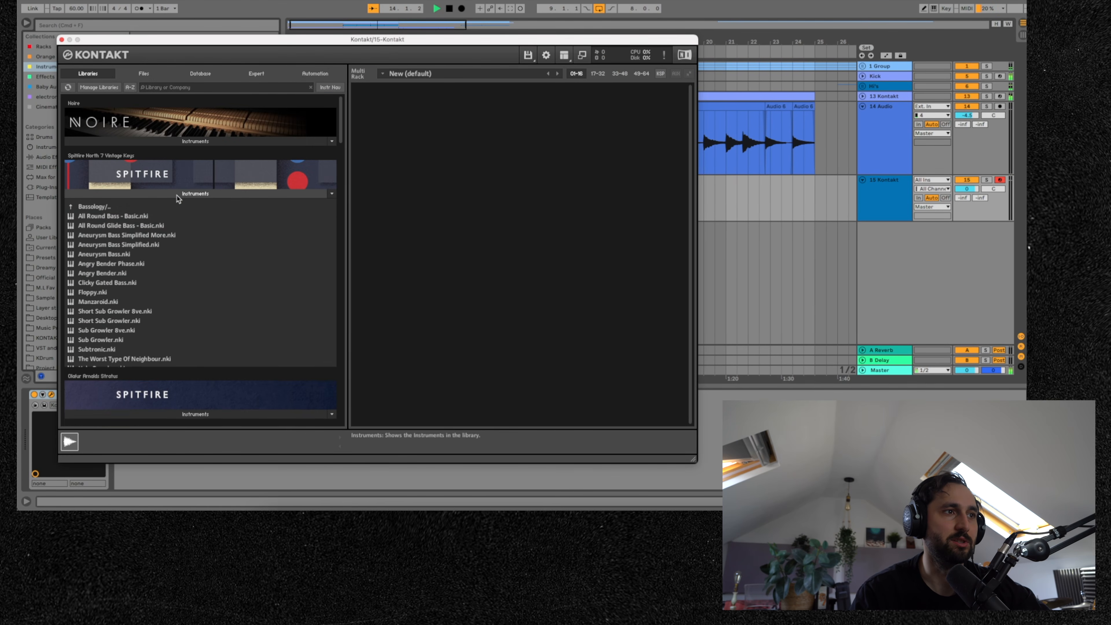
left_click_drag(157, 219, 64, 44)
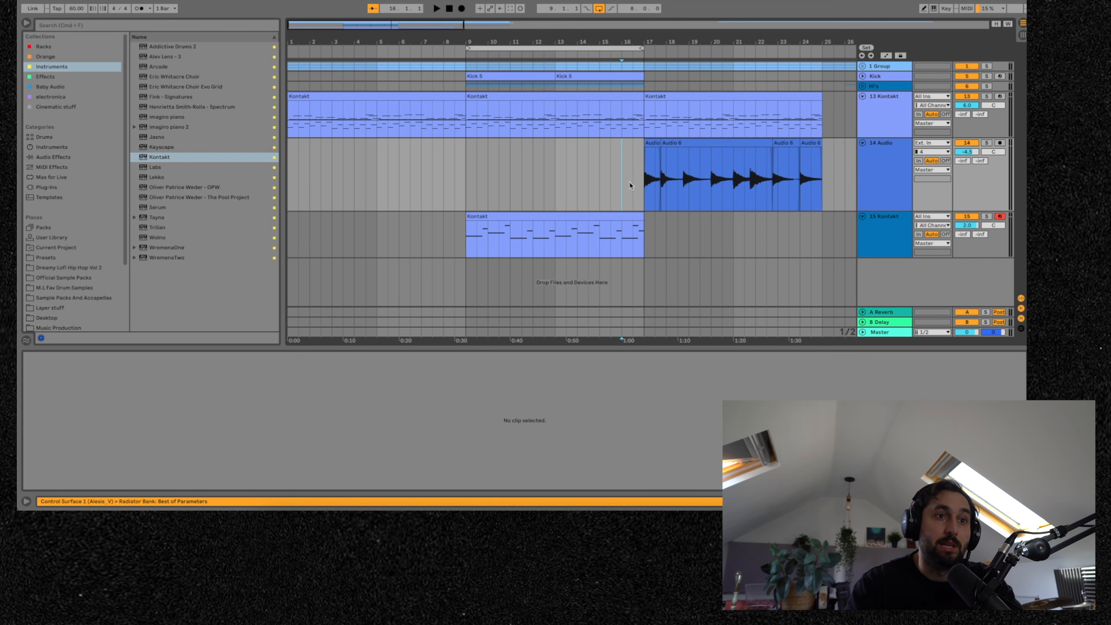
- Open the new Kontakt clip in the piano roll, enlarge the clip editor and play it back
left_click(634, 219)
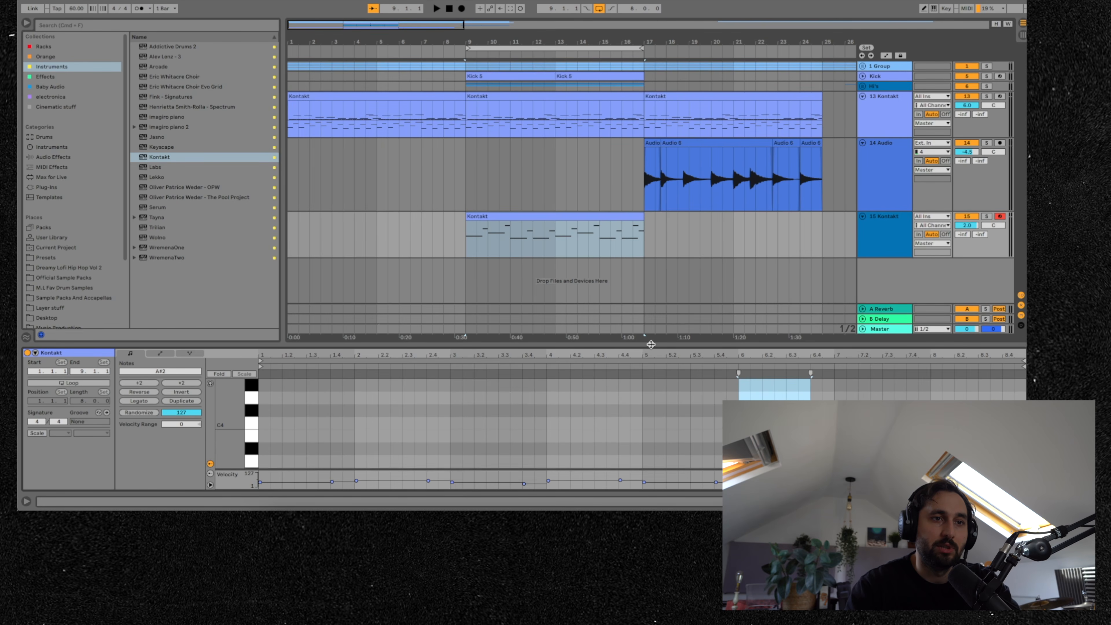
left_click_drag(651, 353, 591, 224)
scroll(497, 317, "down", 5)
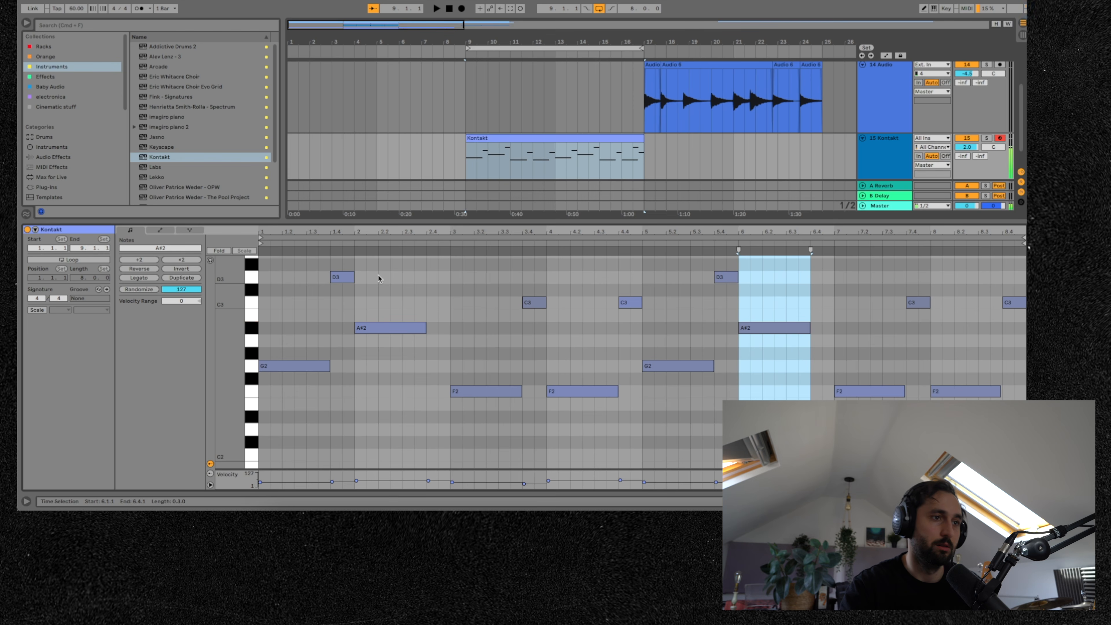
key("space")
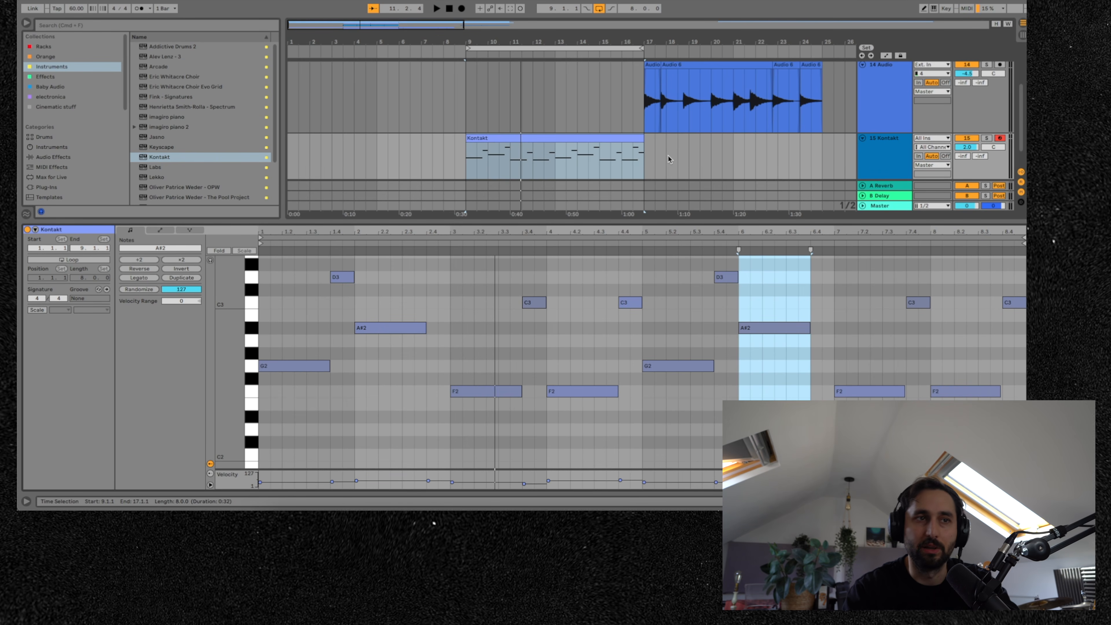
scroll(696, 160, "up", 1)
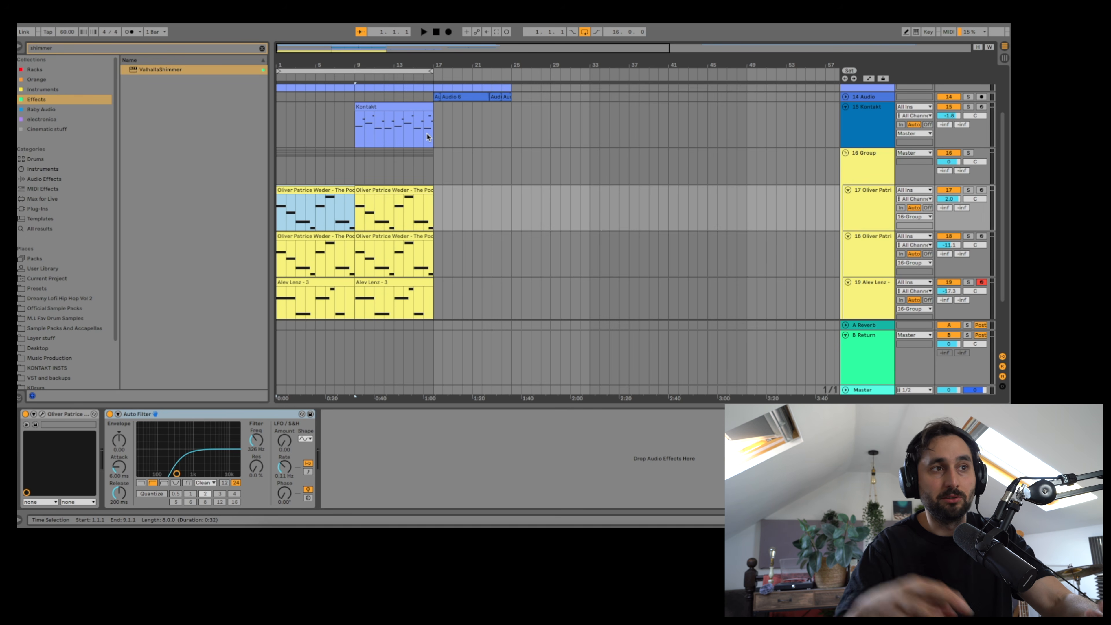
- Open and inspect the Spitfire instrument plugins on the Oliver Patrice Weder and Alev Lenz tracks
scroll(395, 207, "down", 3)
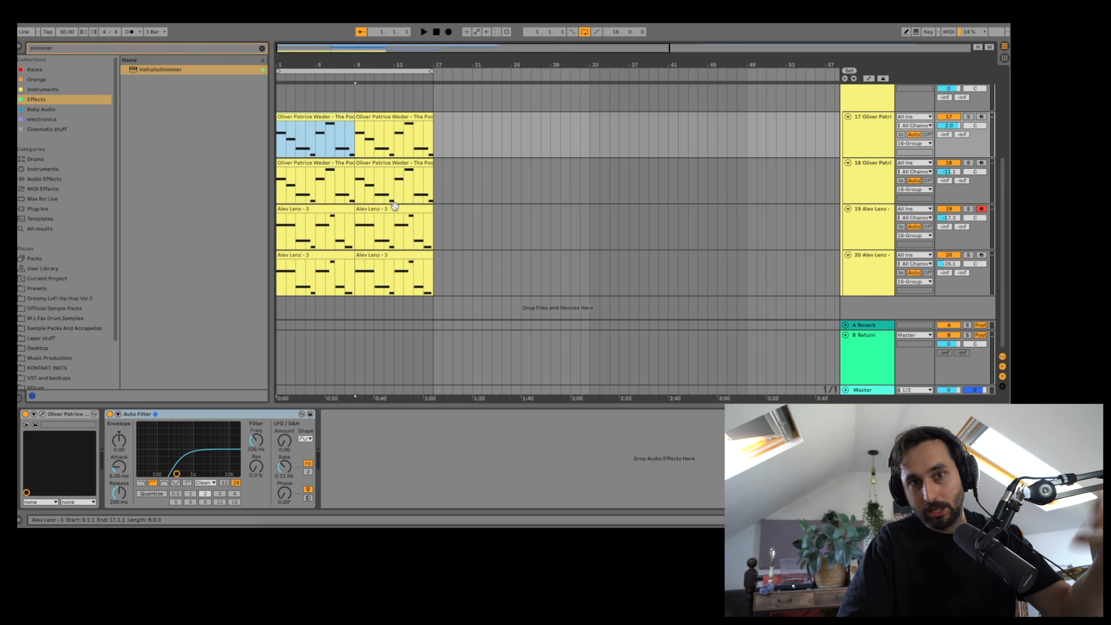
double_click(856, 139)
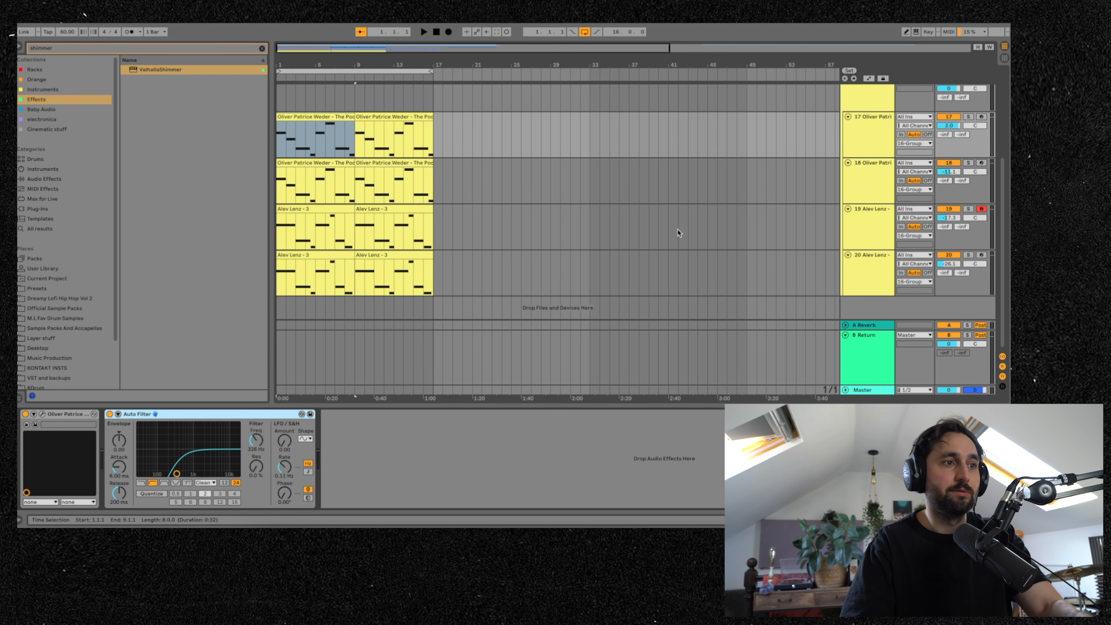
left_click(43, 414)
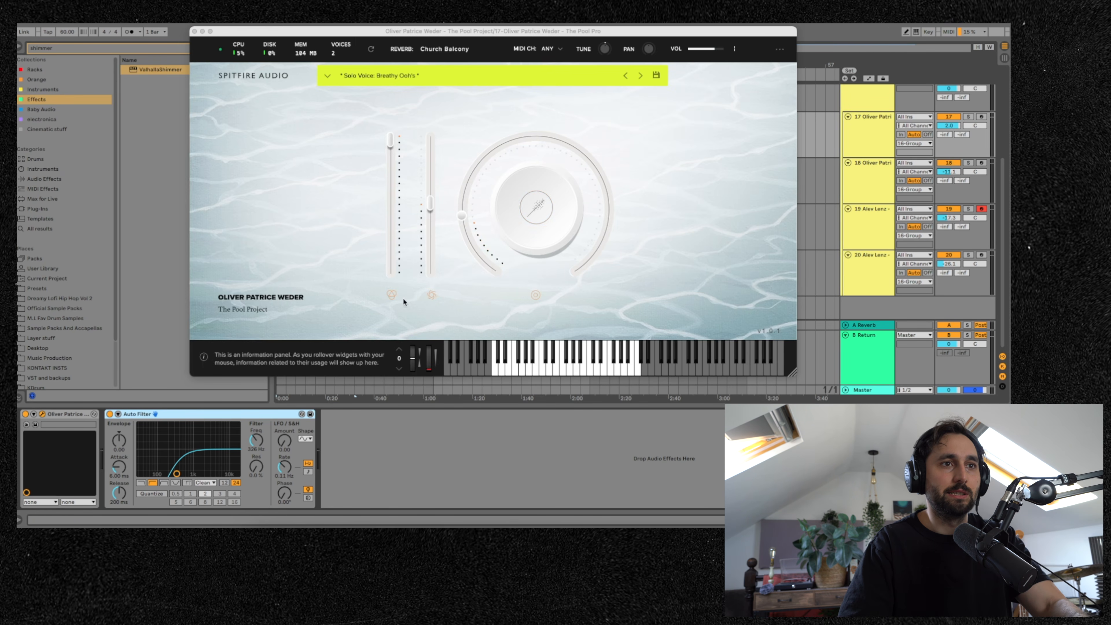
left_click(669, 209)
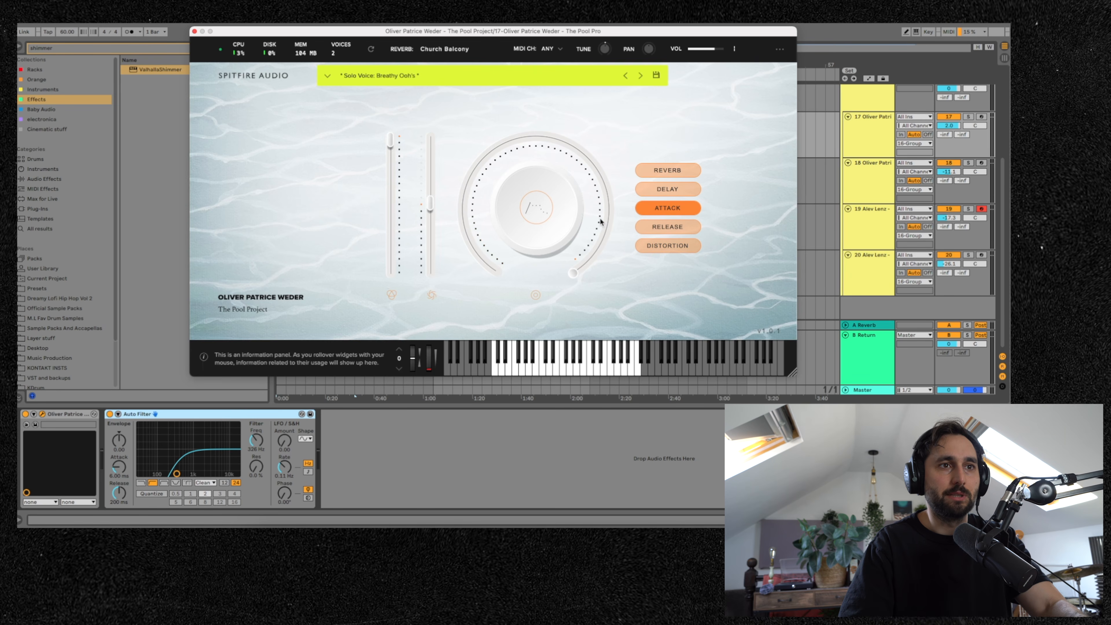
left_click(194, 31)
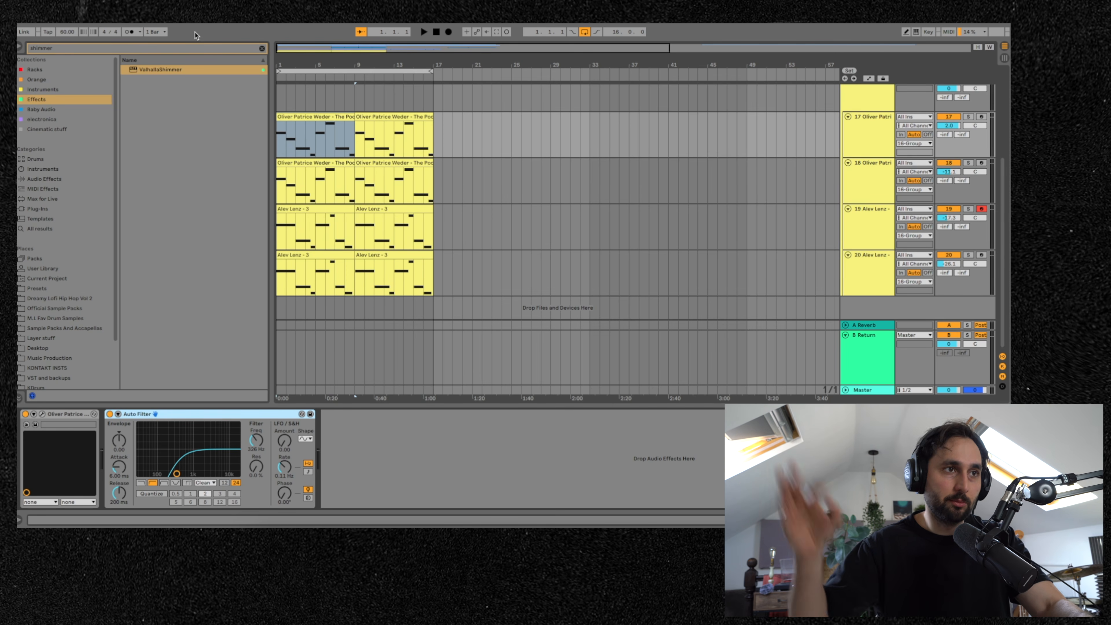
left_click(884, 211)
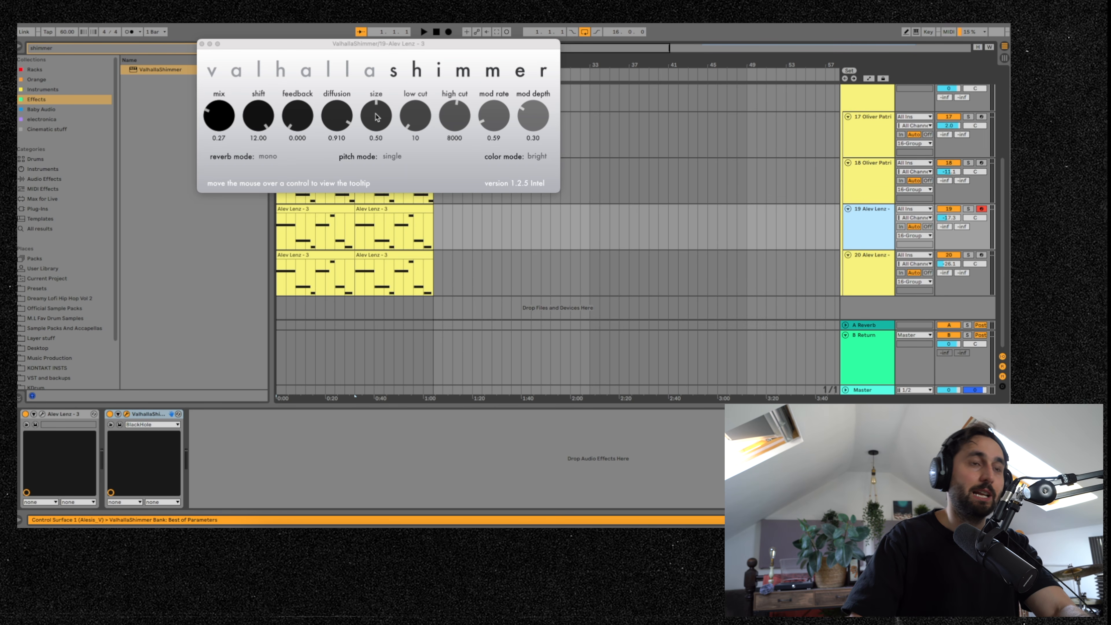
left_click(314, 208)
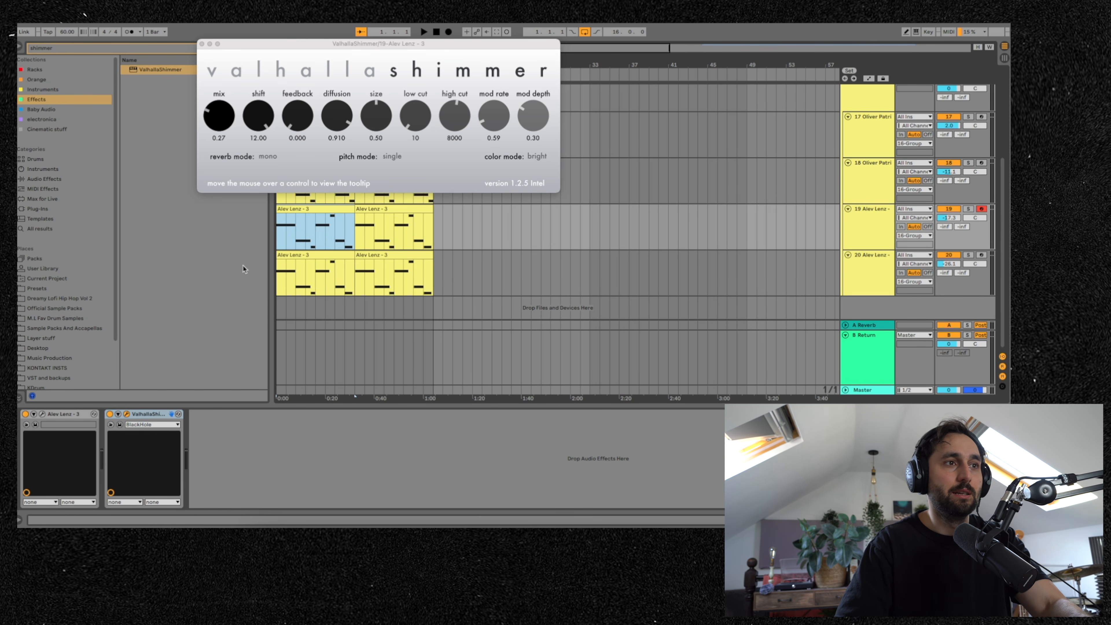
left_click(43, 414)
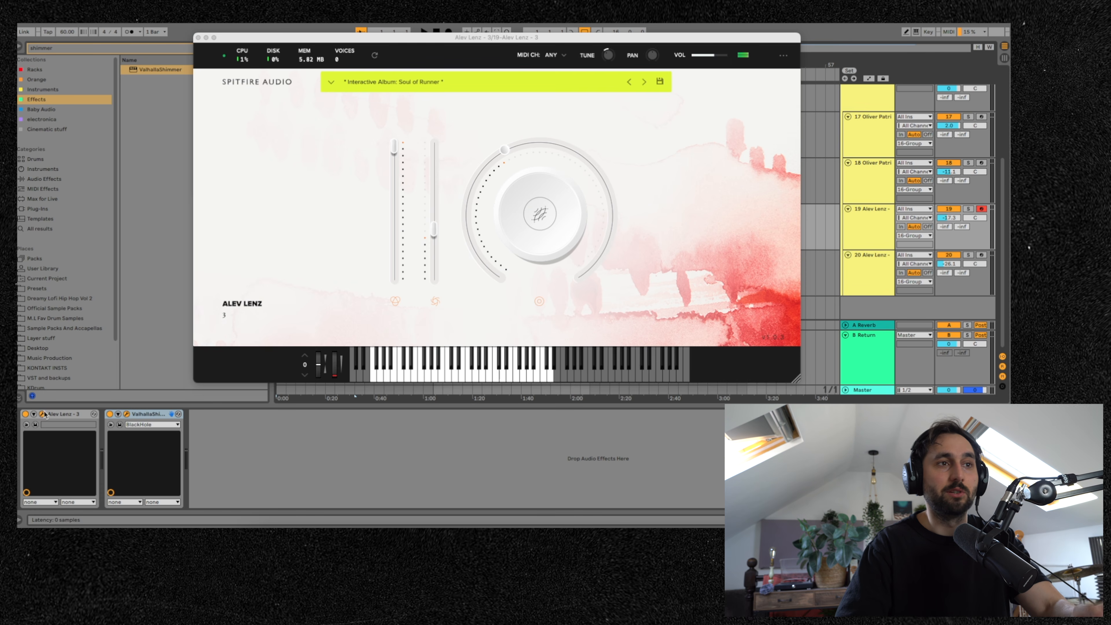
left_click(198, 37)
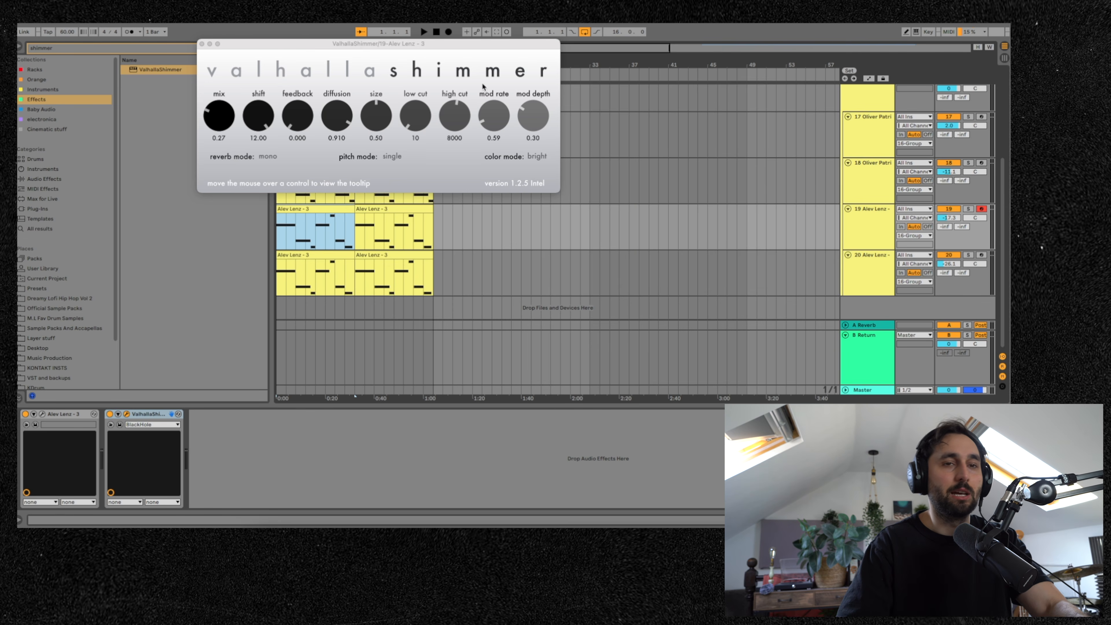
- Solo the 16 Group track, play it back, close the shimmer window and unsolo it
scroll(864, 186, "up", 5)
left_click(968, 211)
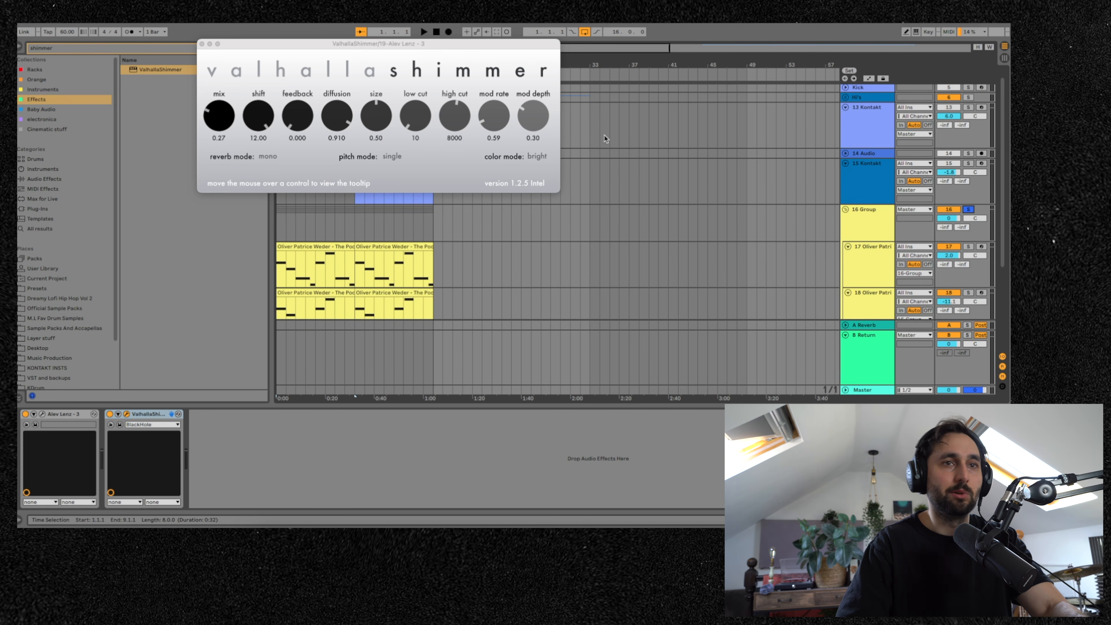
left_click(201, 44)
key("space")
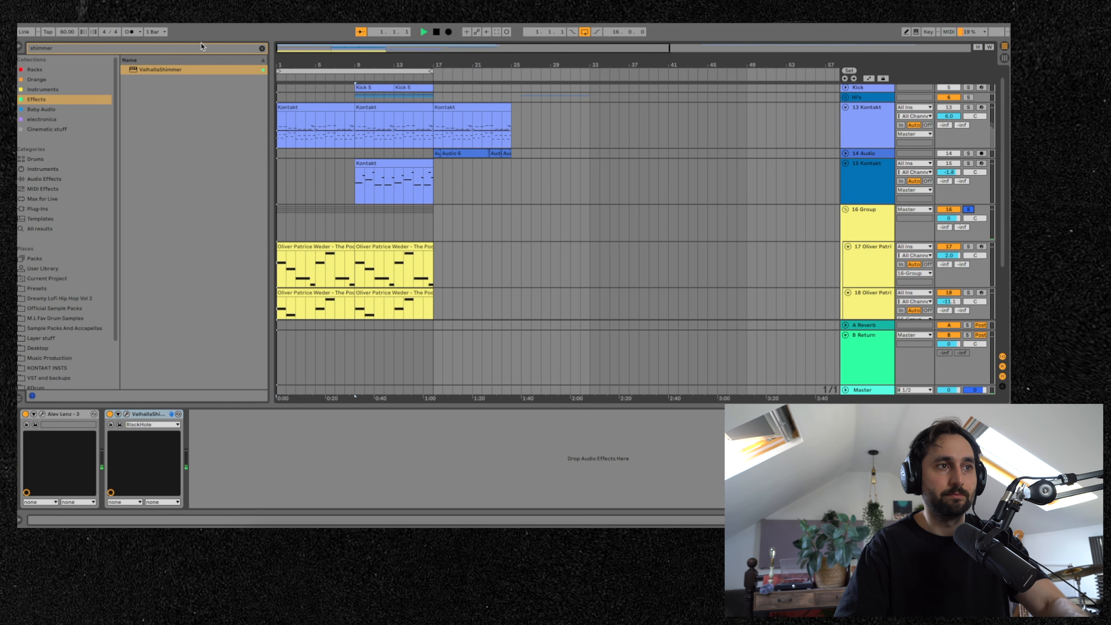
left_click(969, 210)
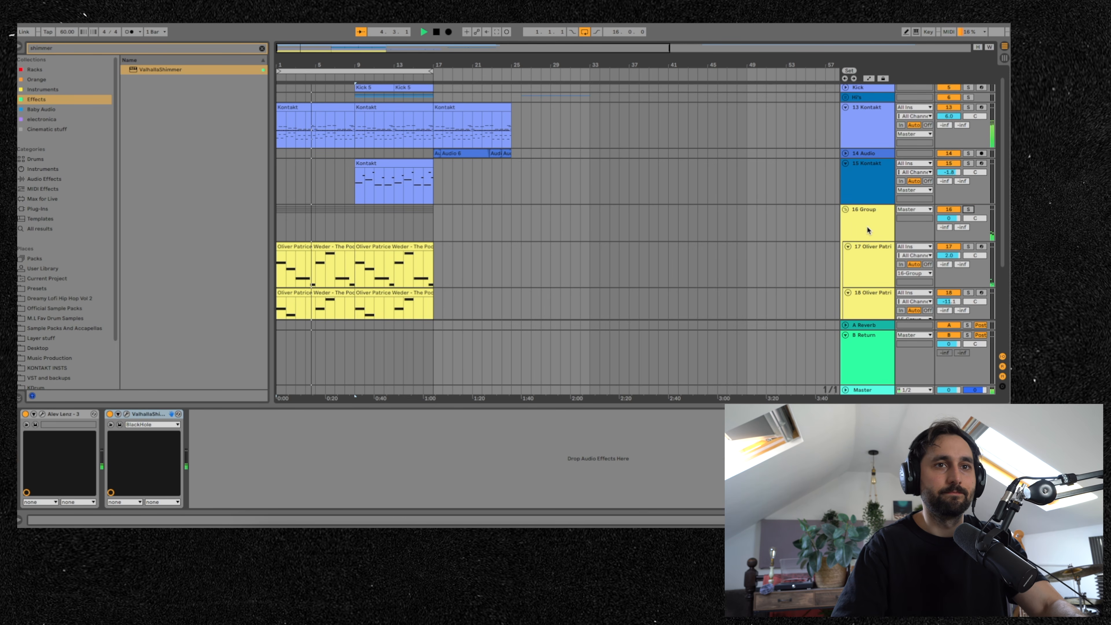
- Fold the 16 Group and group it together with the Kontakt and Audio tracks
left_click(845, 210)
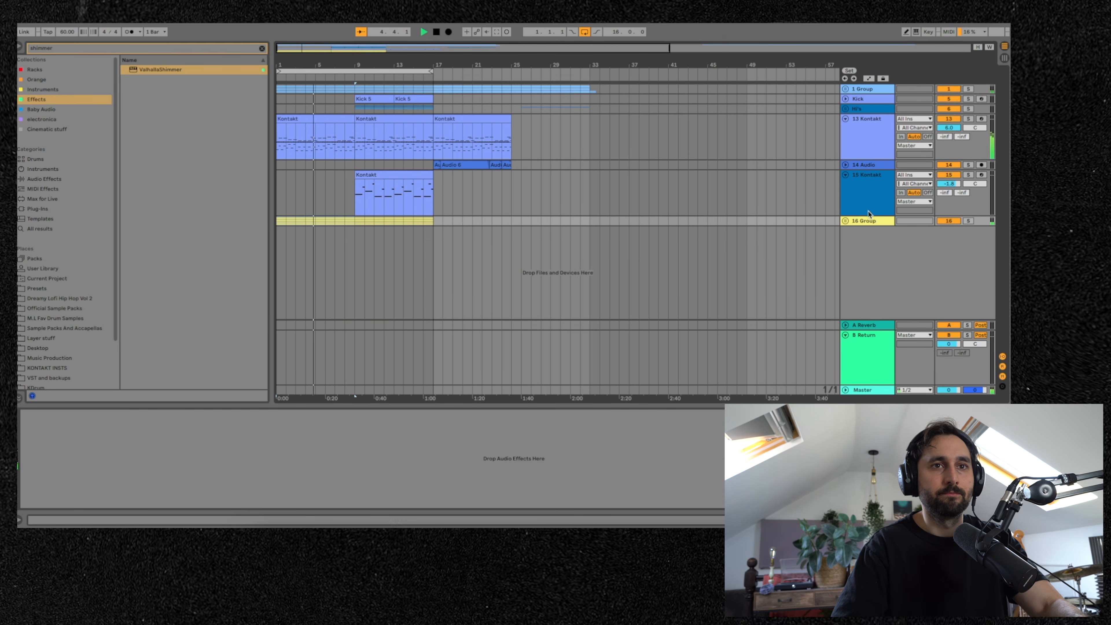
left_click(880, 221)
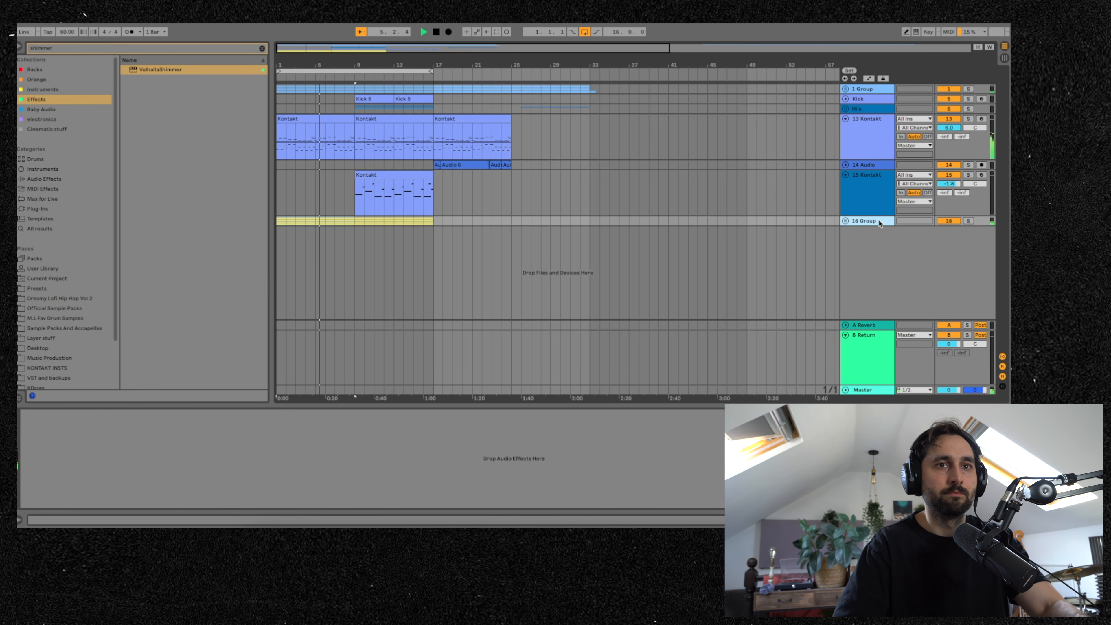
right_click(872, 141)
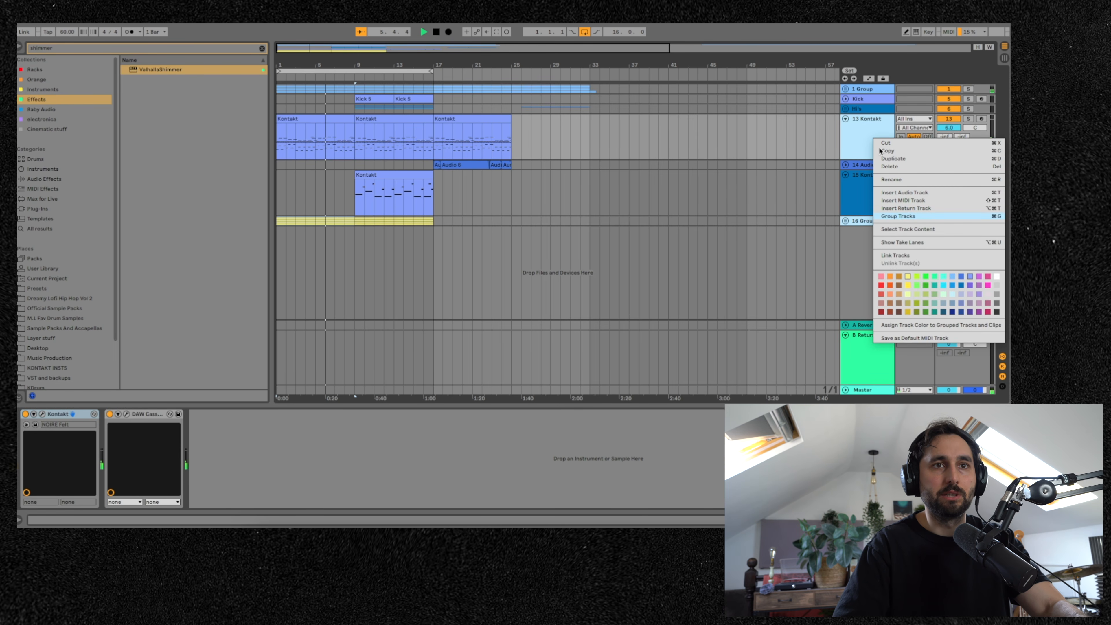
left_click(898, 216)
- Rename the new group track to Instruments
right_click(865, 128)
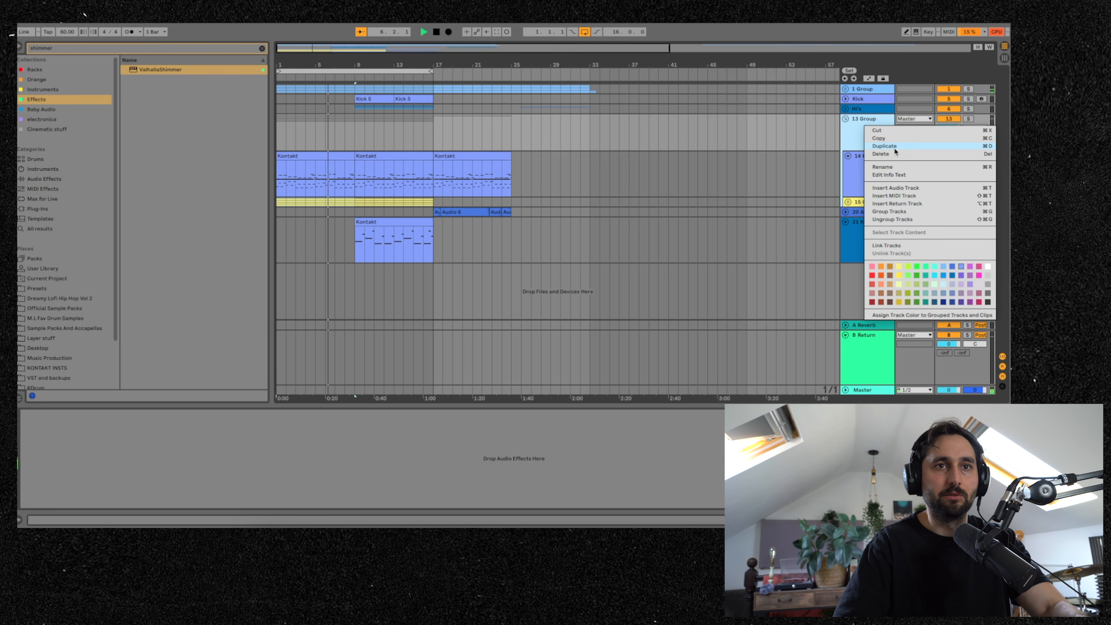
left_click(908, 167)
type("Instrumetns")
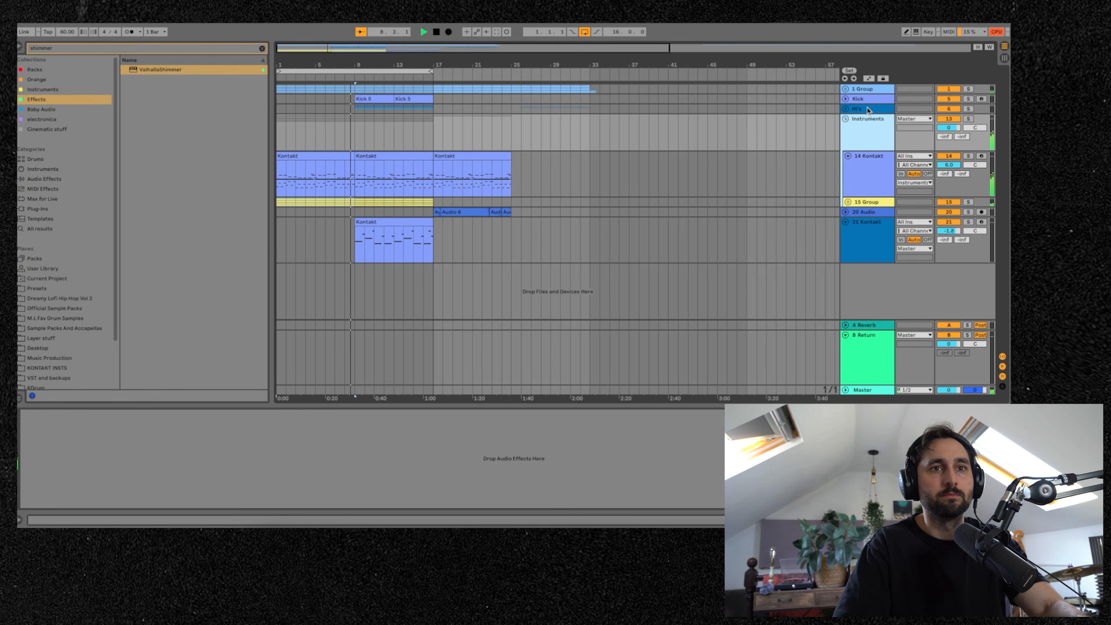
- Move the Audio track above the nested 16 Group inside the Instruments group
left_click(868, 212)
left_click_drag(868, 212, 867, 199)
left_click(860, 132)
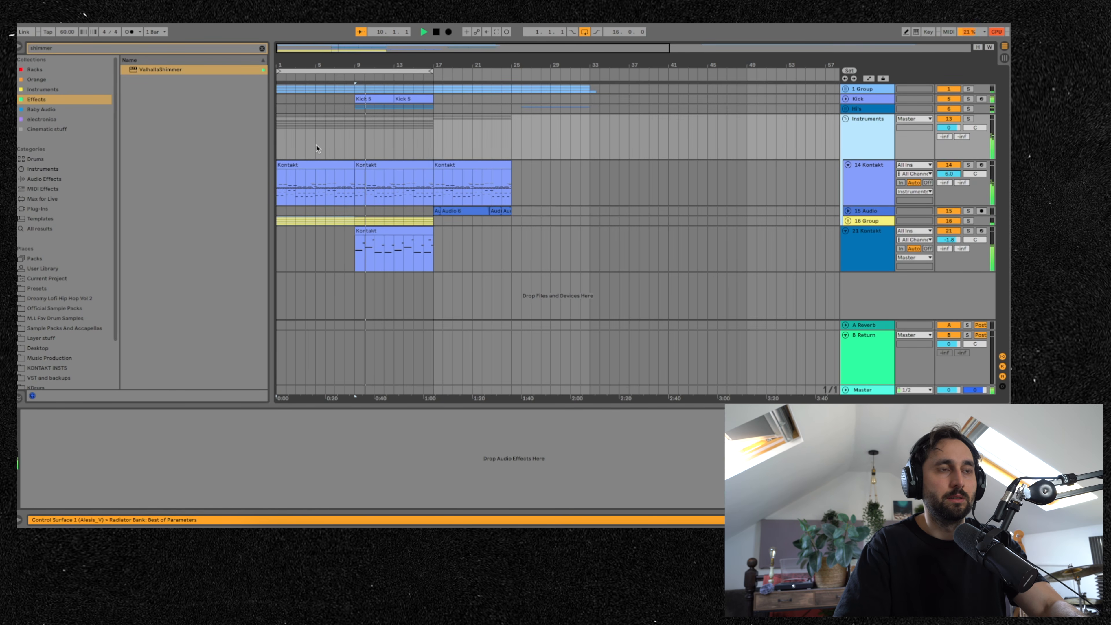
- Select the Instruments group track, search the browser for util and load the Mono utility preset onto it, showing its automation
left_click(297, 146)
key("space")
key("space")
left_click(870, 130)
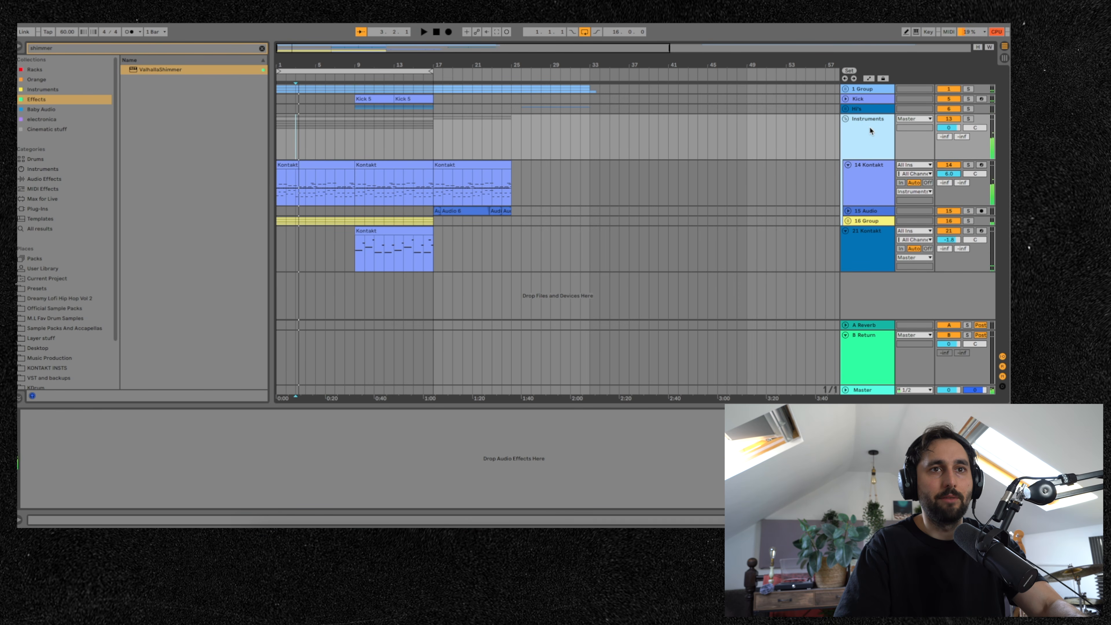
right_click(870, 131)
key("Escape")
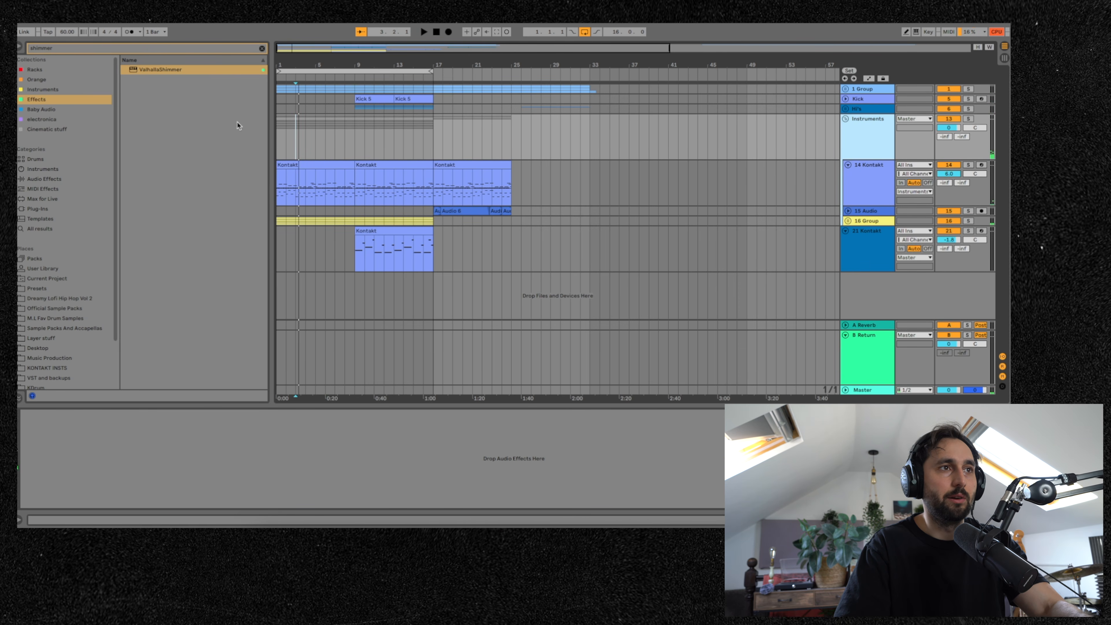
left_click(261, 49)
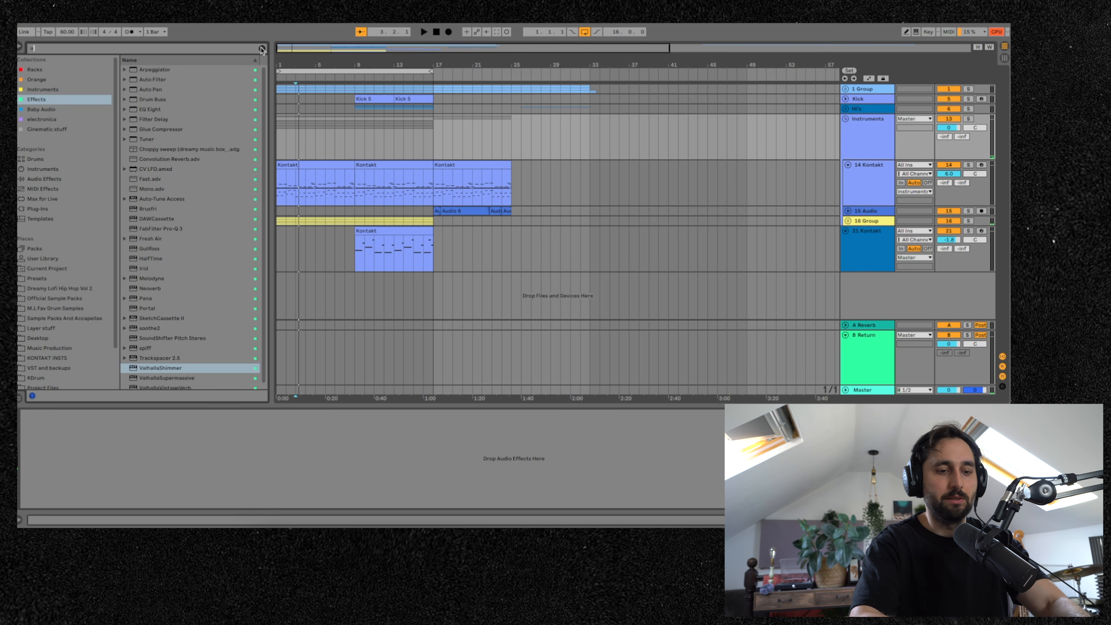
type("util")
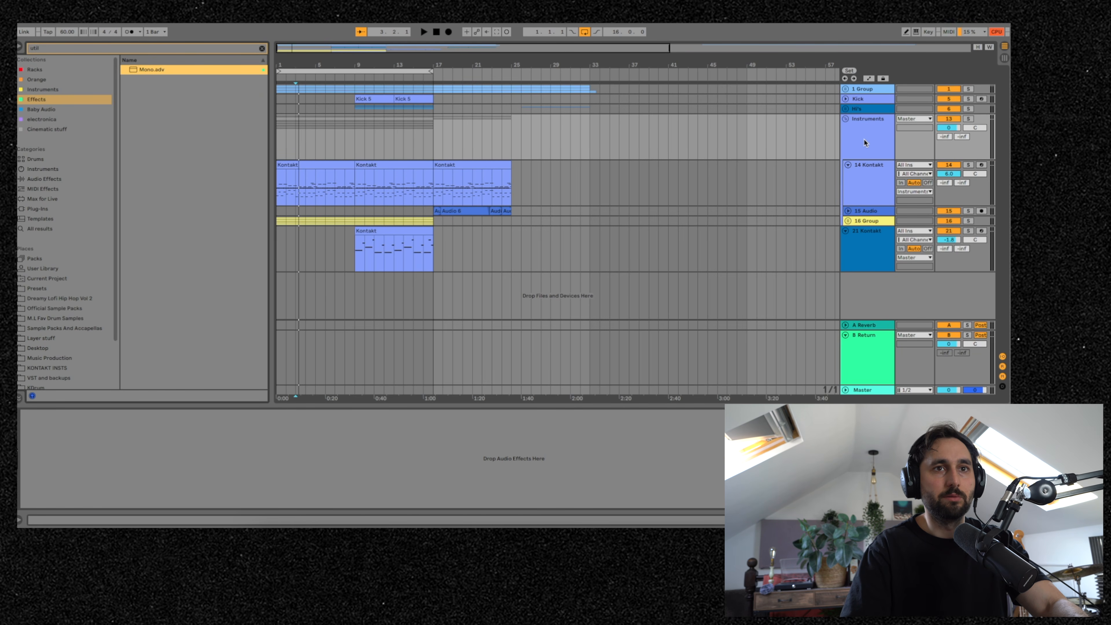
key("Return")
key("a")
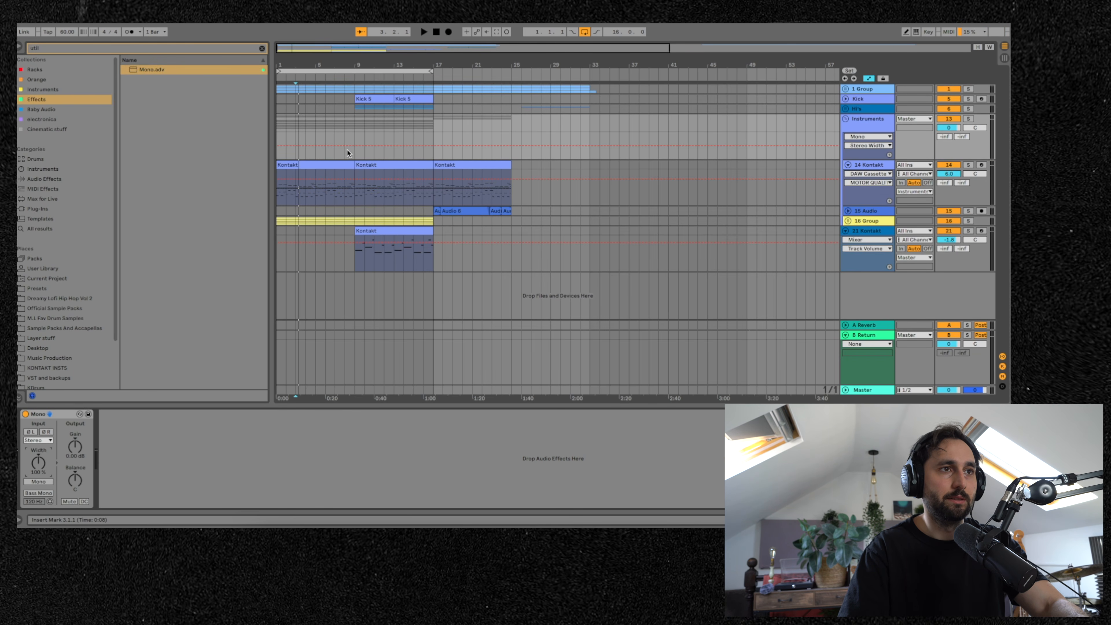
- Draw Stereo Width automation breakpoints on the Instruments group, from about 117% at the start down to about 83% near bar 9
left_click(354, 145)
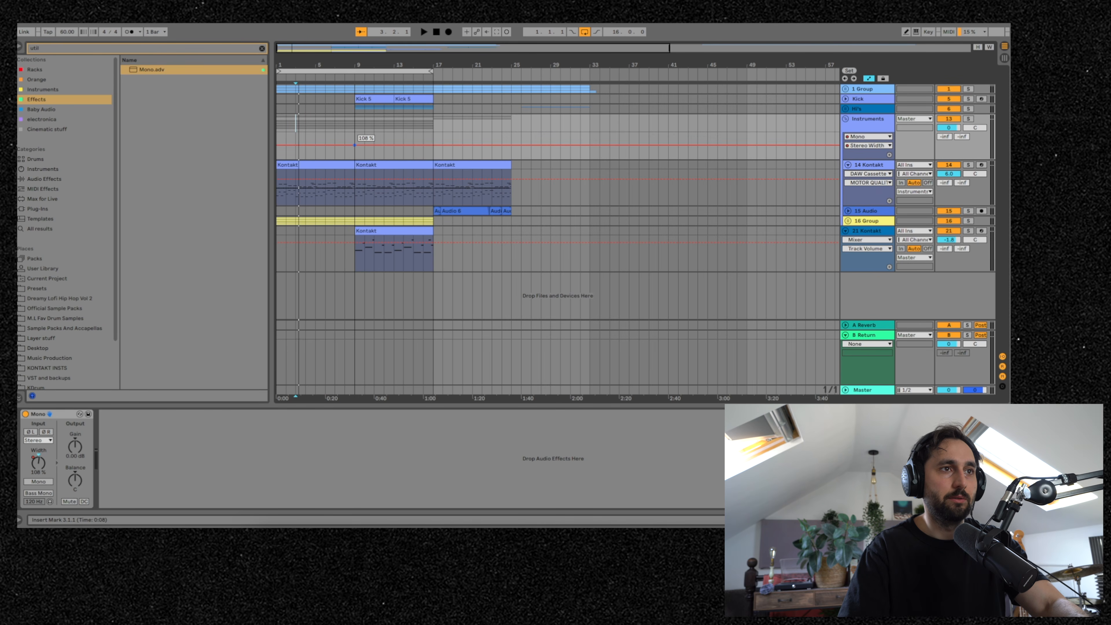
left_click_drag(354, 145, 354, 144)
left_click(277, 144)
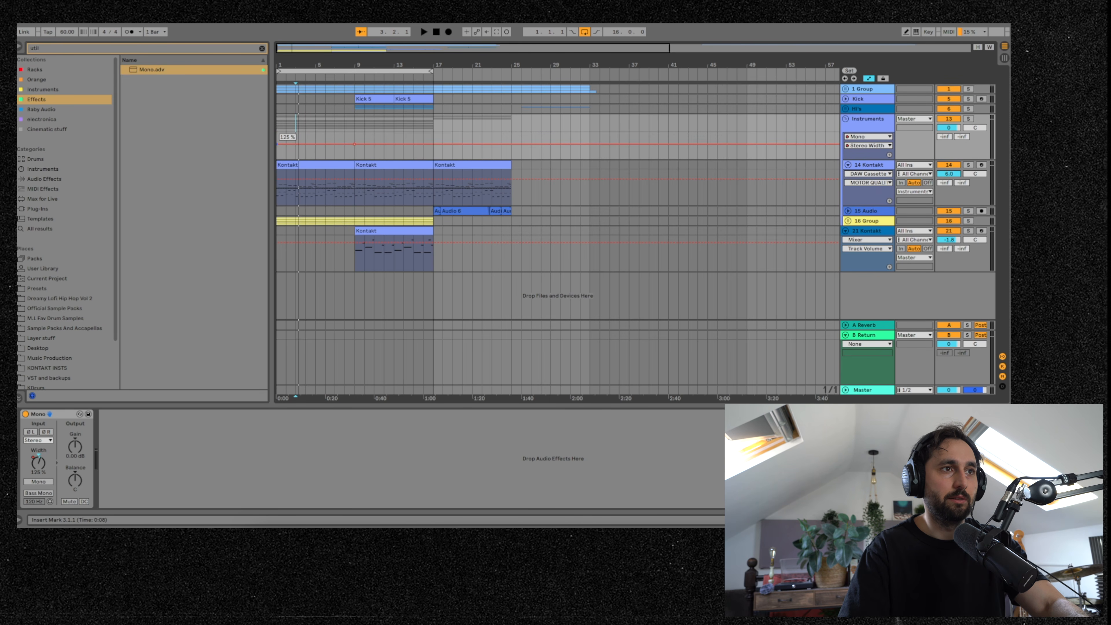
left_click_drag(277, 144, 276, 145)
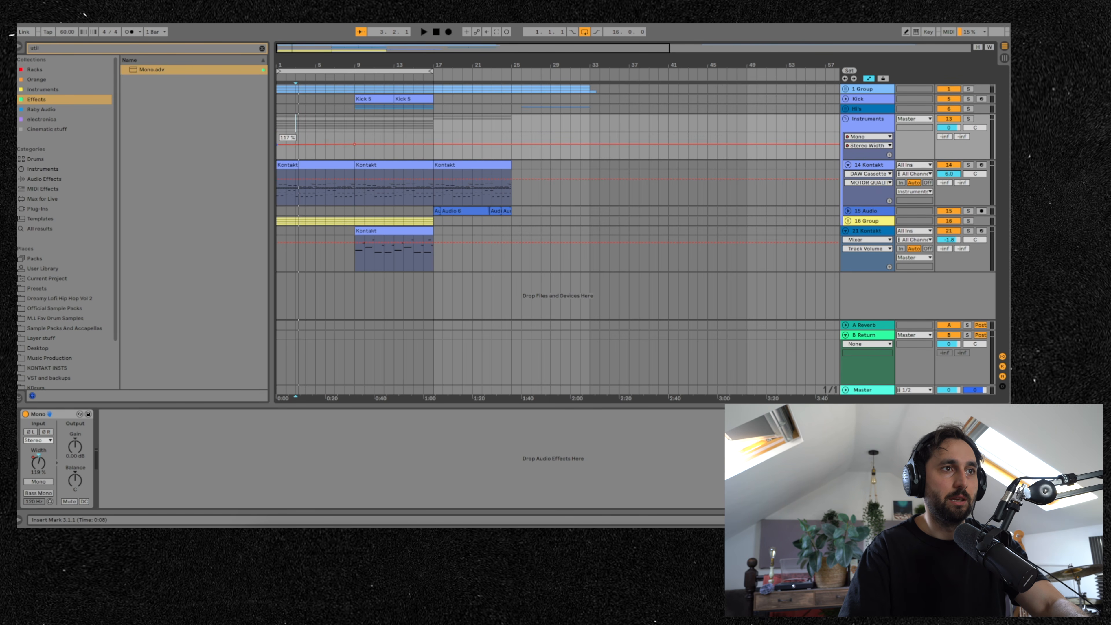
left_click_drag(355, 144, 355, 148)
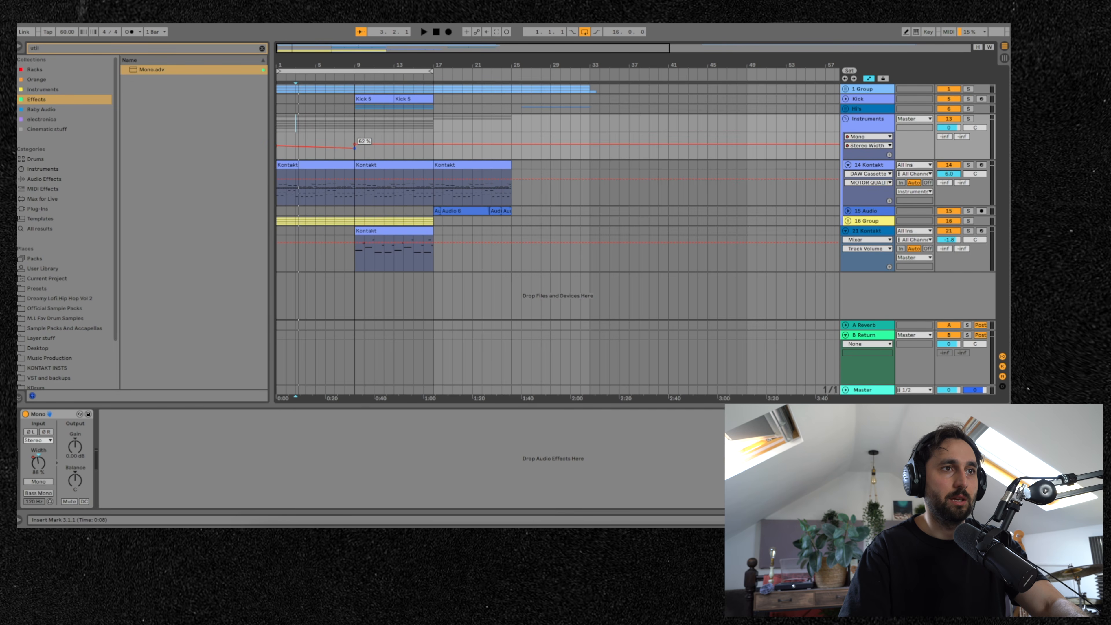
left_click(335, 140)
- Play back, switch the automation lane to the Mono device's Gain and add Gain breakpoints over the first bars
key("space")
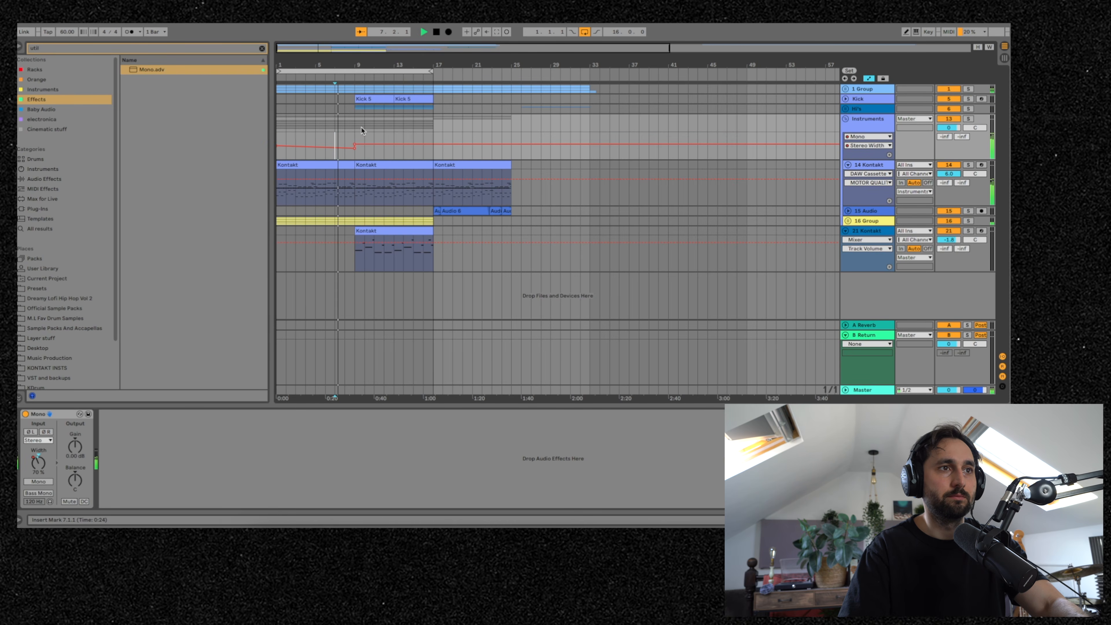
right_click(75, 445)
left_click(98, 451)
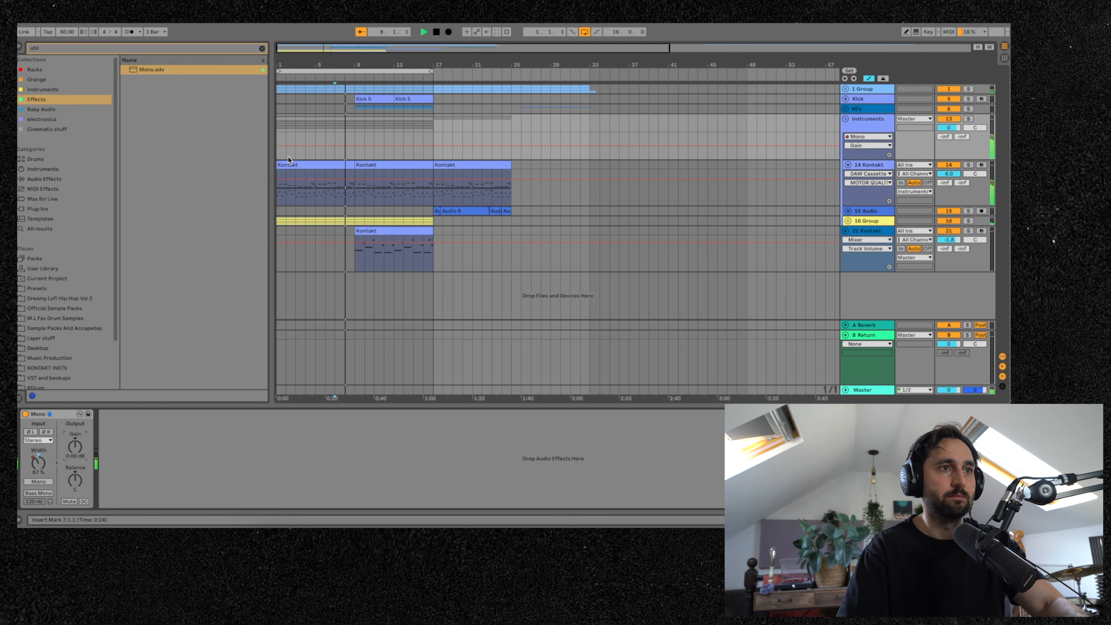
left_click(278, 146)
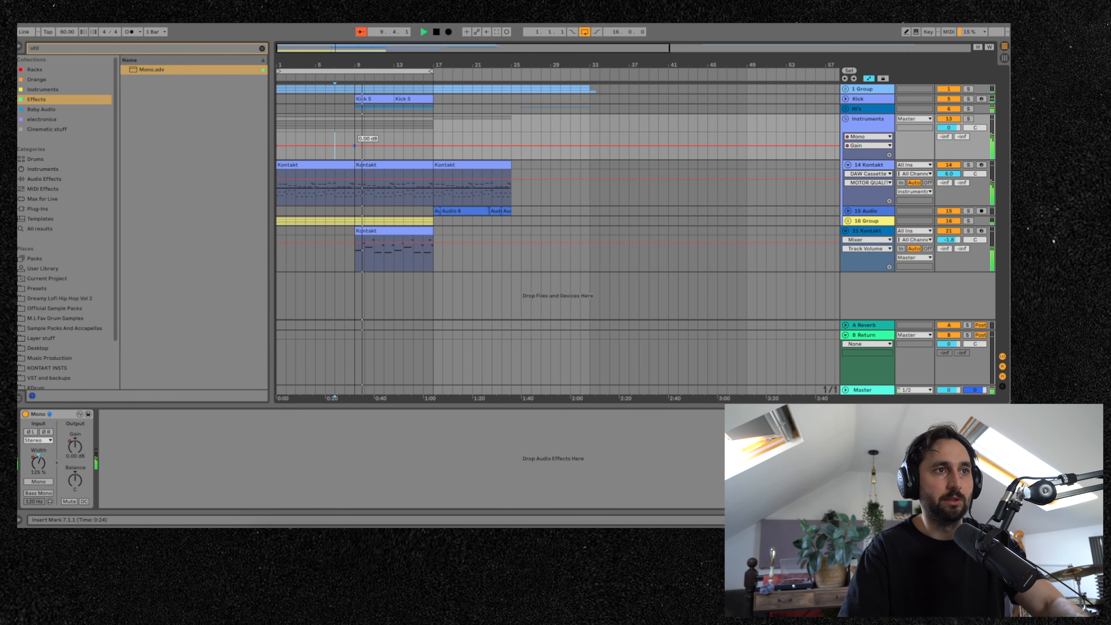
left_click(328, 131)
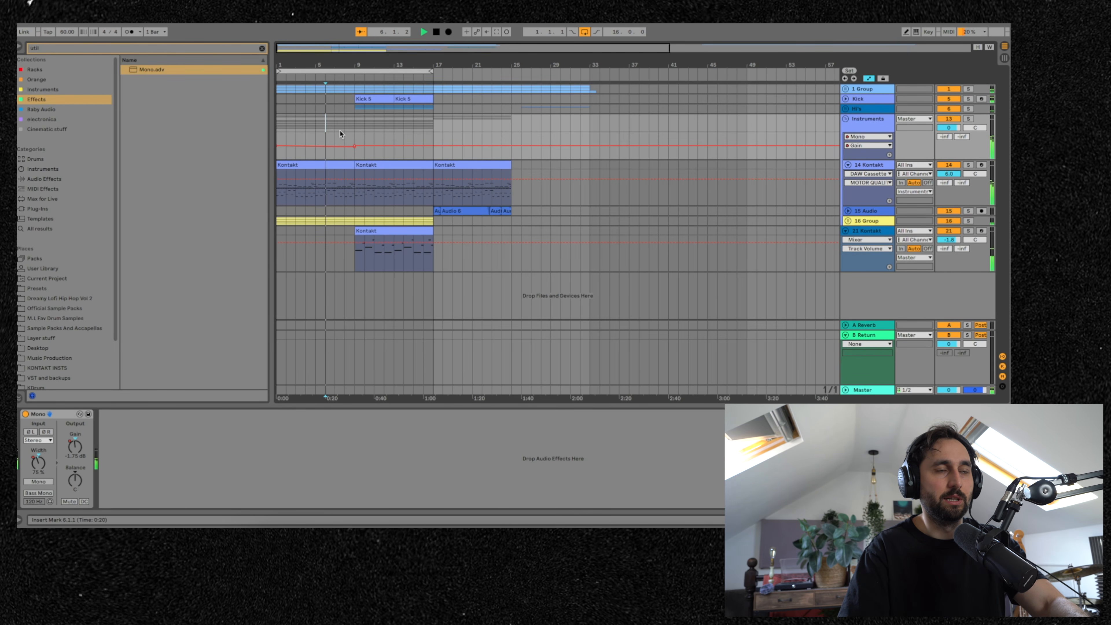
left_click(345, 131)
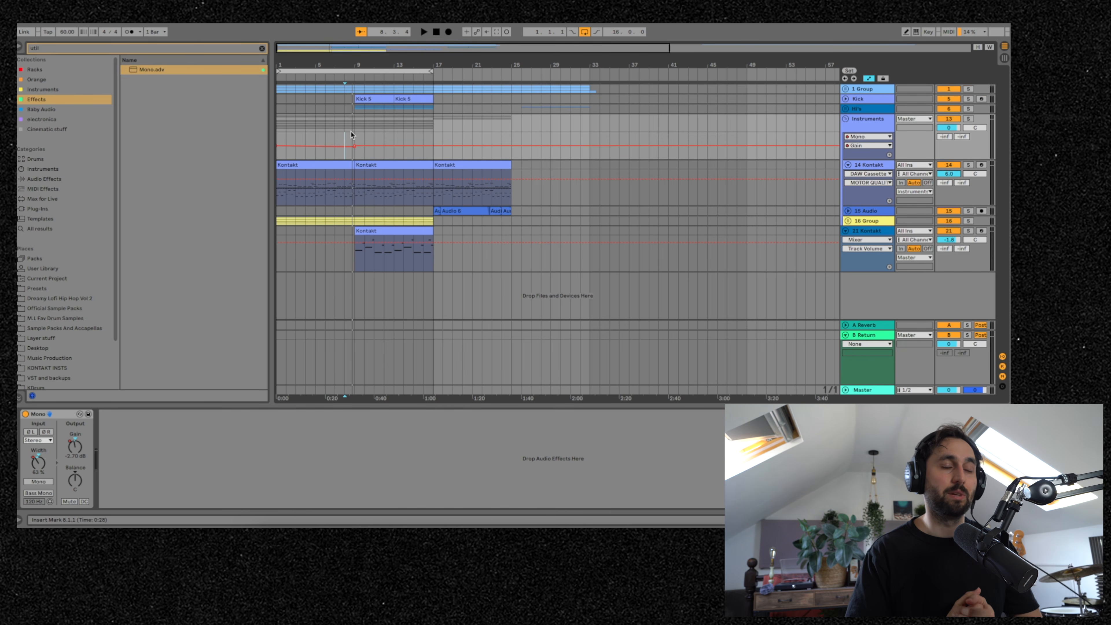
key("space")
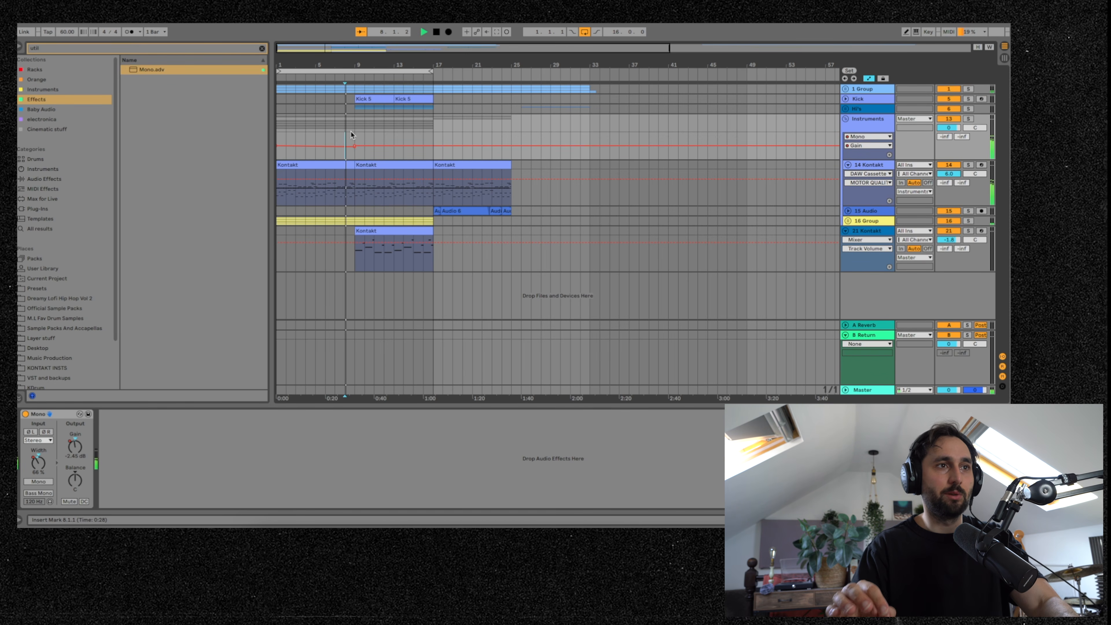